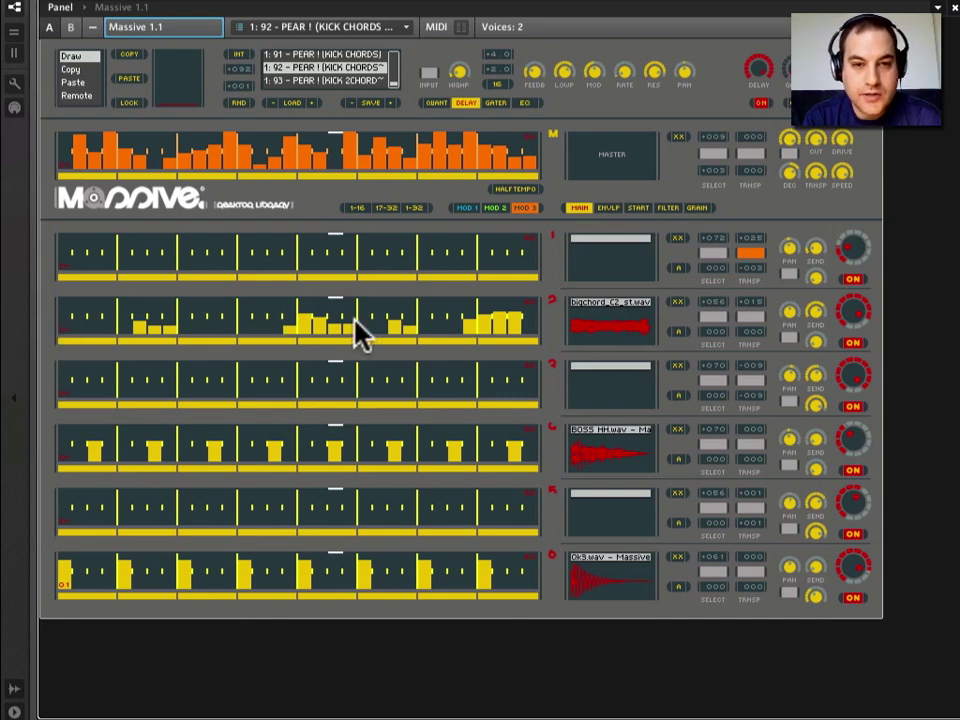
Start playback and clear track 2's opening steps so its loop begins later.
{"action": "key", "text": "space"}
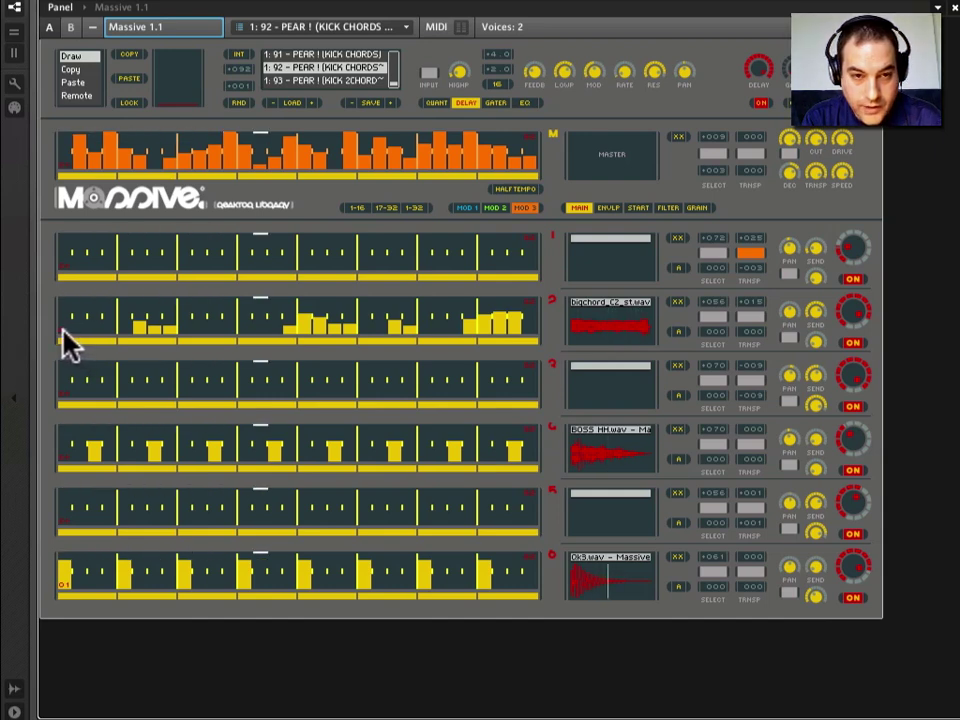
{"action": "left_click_drag", "start_coordinate": [62, 333], "coordinate": [95, 338]}
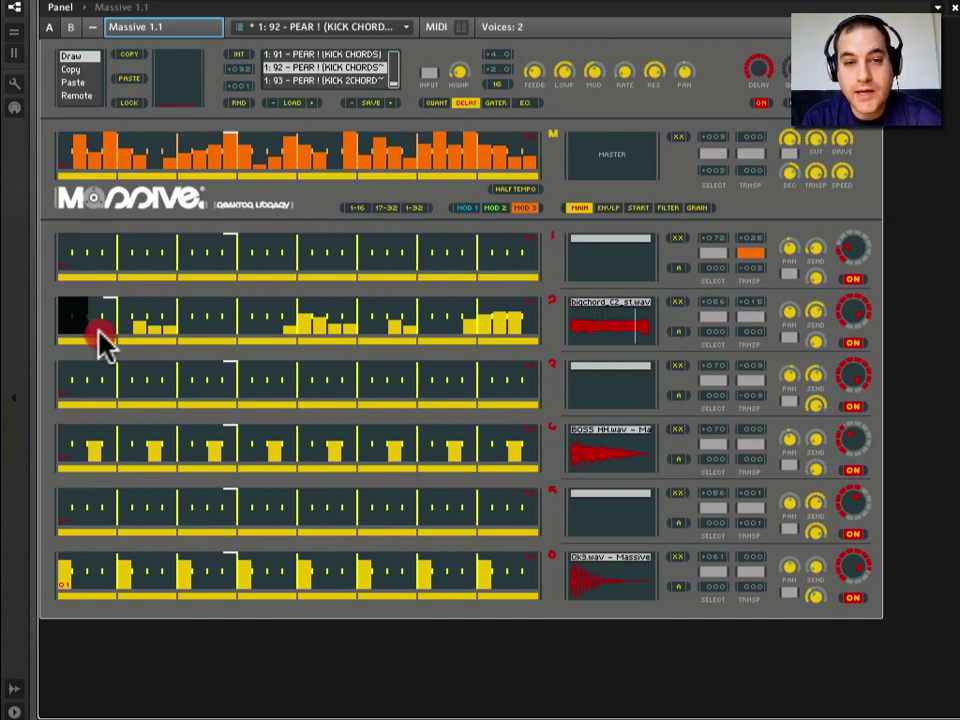
{"action": "left_click_drag", "start_coordinate": [97, 333], "coordinate": [102, 334]}
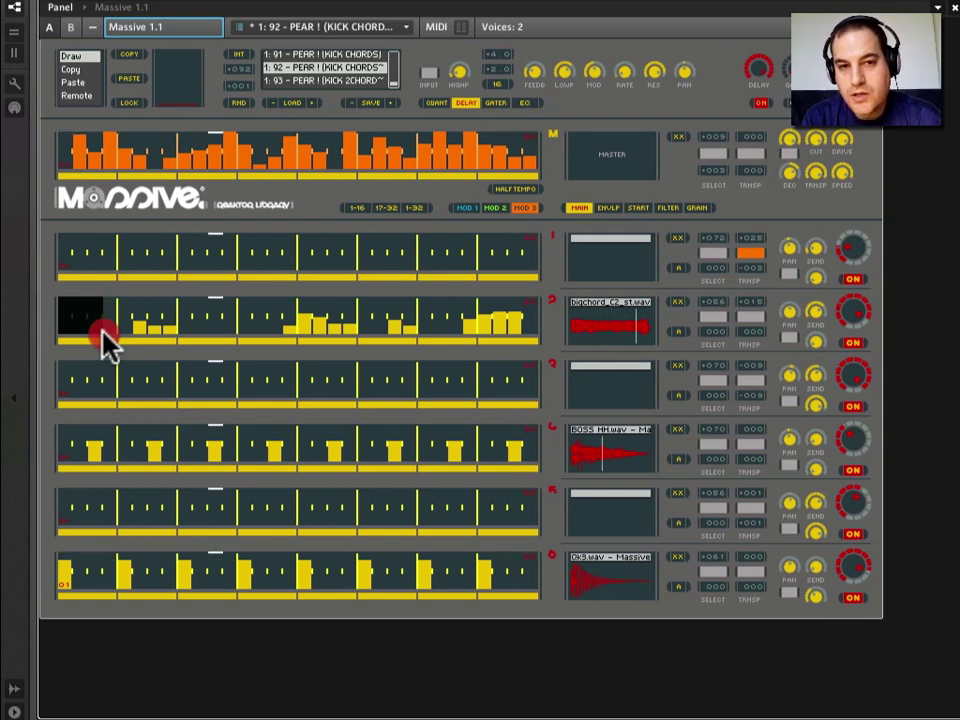
{"action": "left_click_drag", "start_coordinate": [102, 334], "coordinate": [152, 336]}
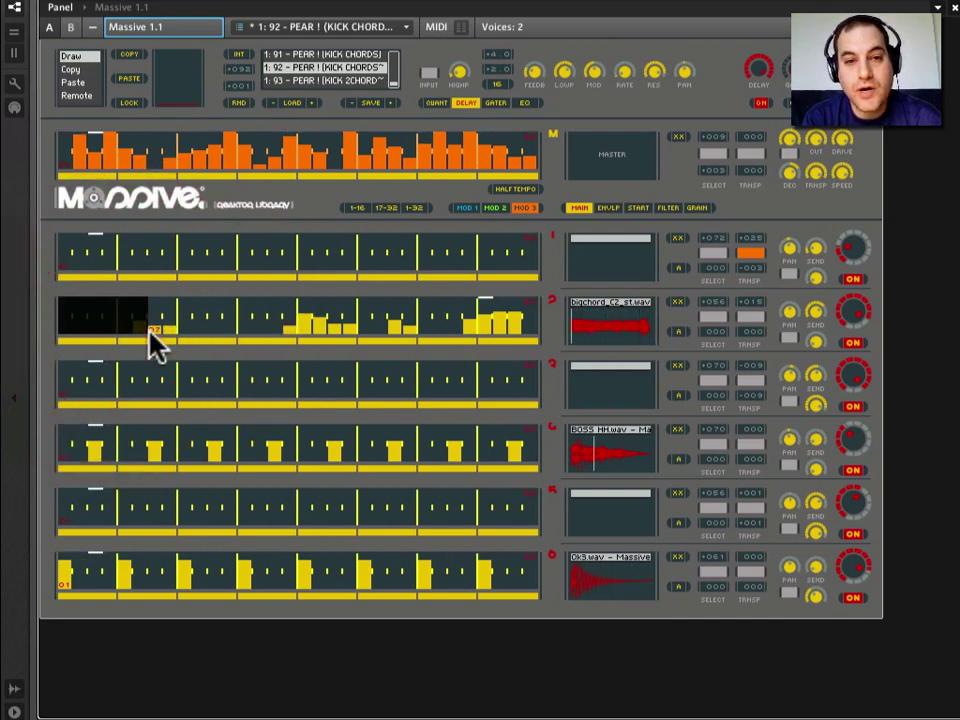
Mask off track 2's final steps and push its loop start right, just before the first chord hits.
{"action": "left_click", "coordinate": [530, 303]}
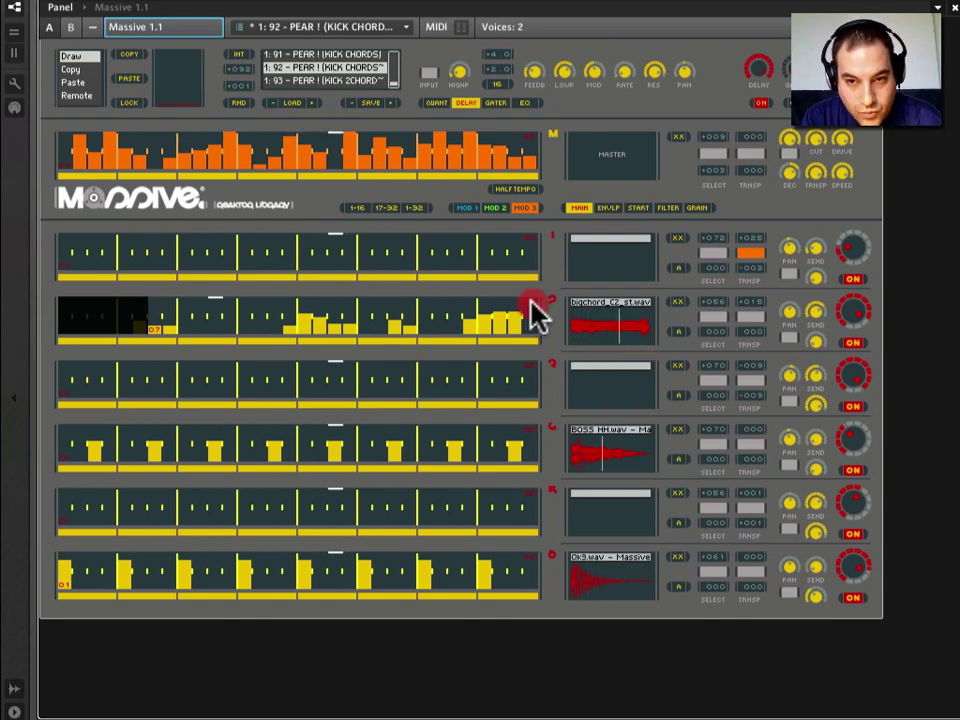
{"action": "mouse_move", "coordinate": [530, 310]}
{"action": "left_mouse_down"}
{"action": "mouse_move", "coordinate": [437, 305]}
{"action": "mouse_move", "coordinate": [418, 317]}
{"action": "left_mouse_up"}
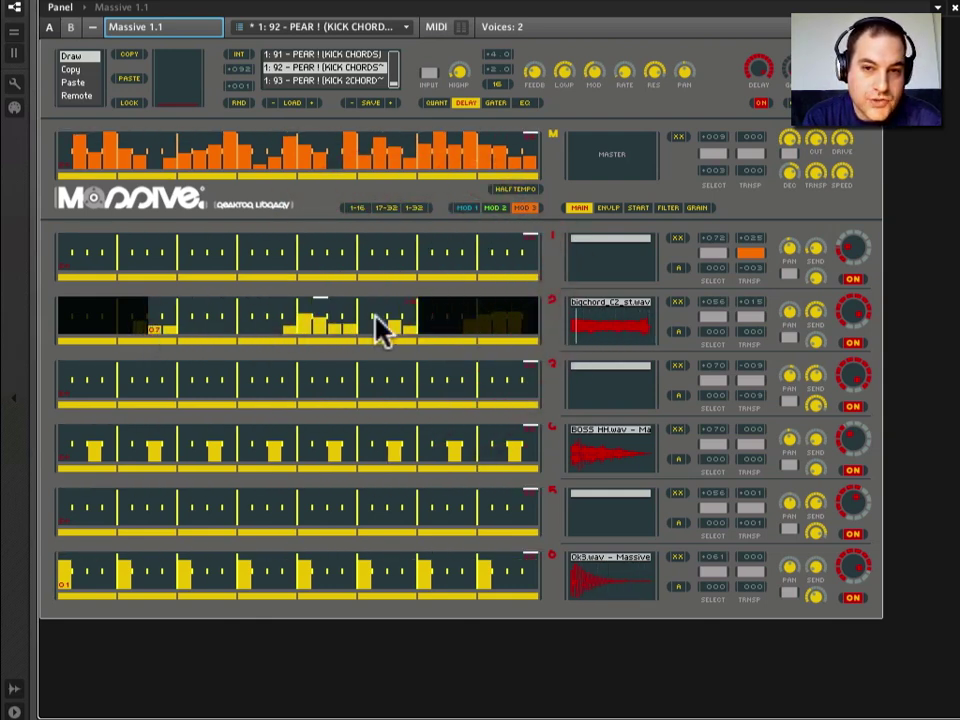
{"action": "left_click", "coordinate": [158, 330]}
{"action": "left_click_drag", "start_coordinate": [163, 340], "coordinate": [280, 334]}
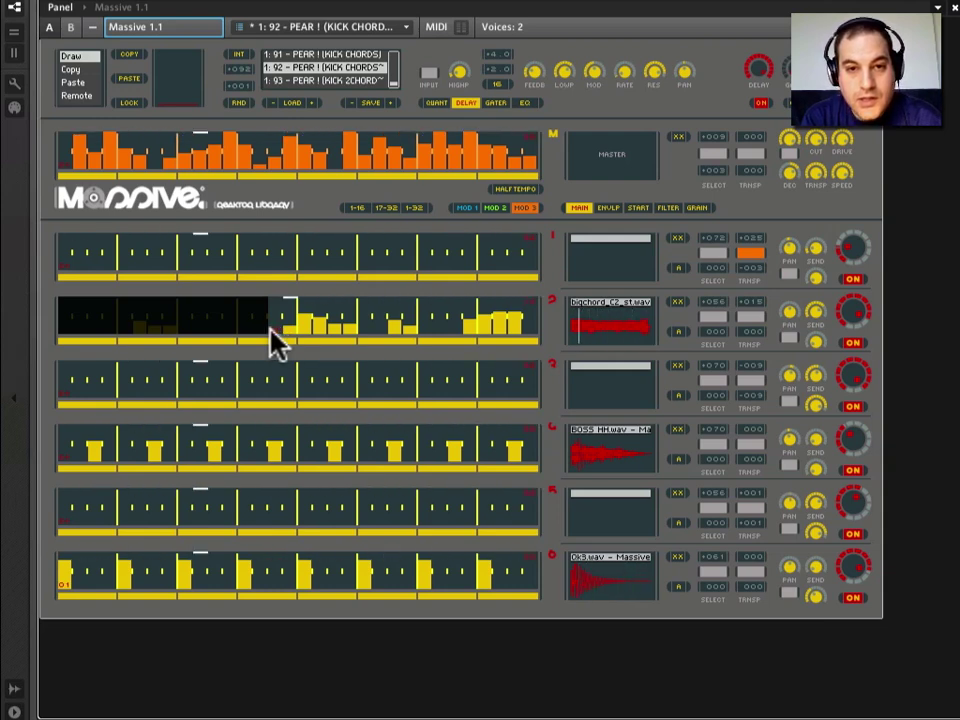
Slide track 2's range back to the start and restore all 32 steps to play.
{"action": "left_click", "coordinate": [270, 328]}
{"action": "mouse_move", "coordinate": [270, 328]}
{"action": "left_mouse_down"}
{"action": "mouse_move", "coordinate": [108, 332]}
{"action": "mouse_move", "coordinate": [64, 343]}
{"action": "left_mouse_up"}
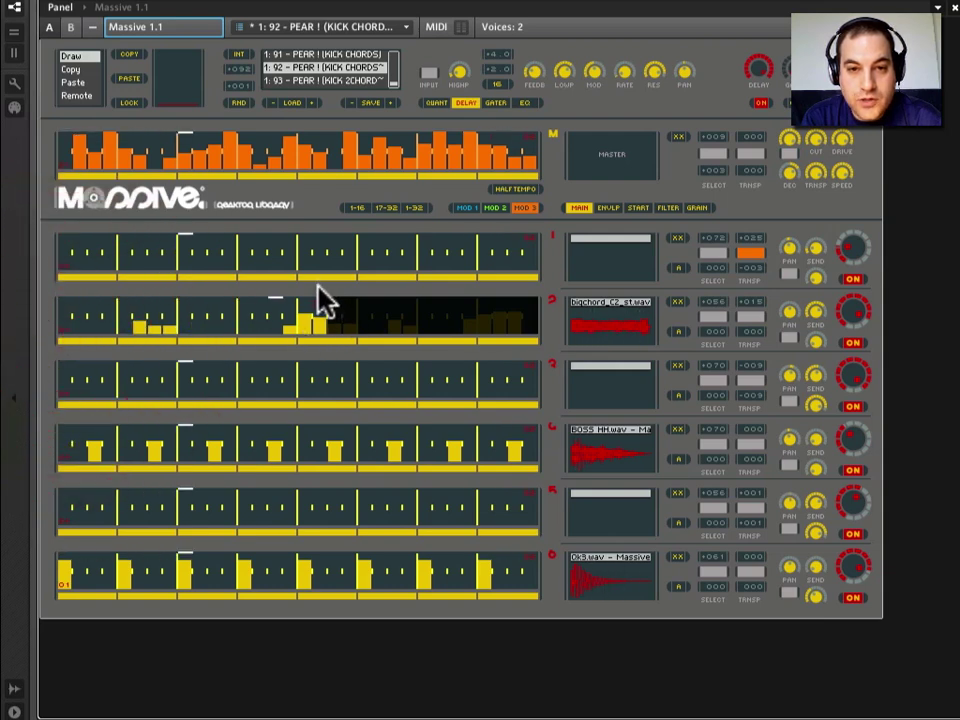
{"action": "left_click", "coordinate": [318, 293]}
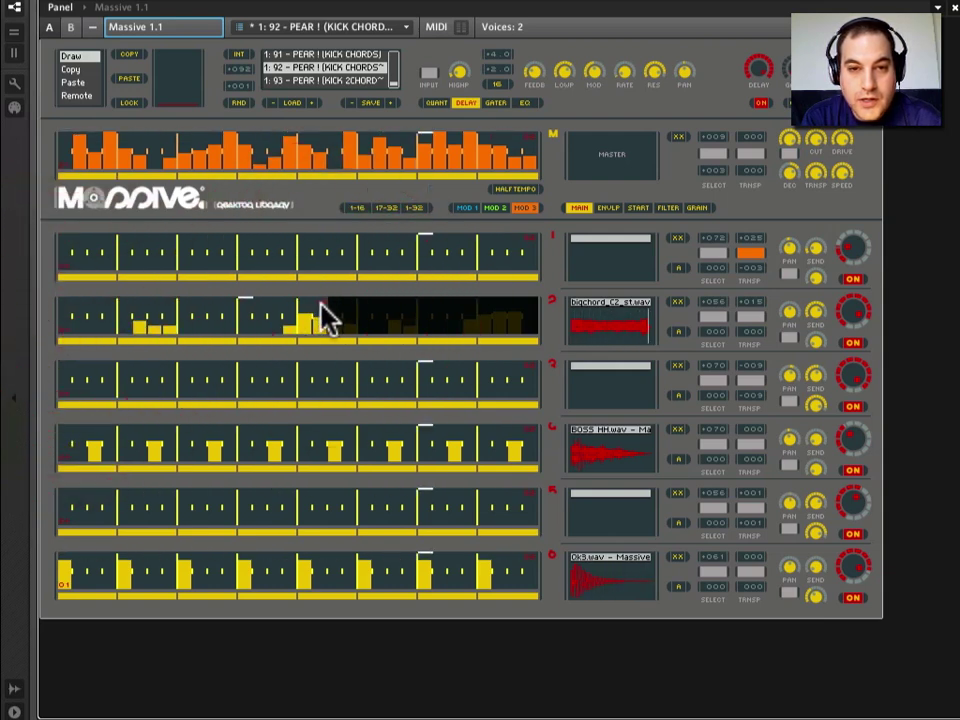
{"action": "left_click", "coordinate": [325, 300]}
{"action": "left_click_drag", "start_coordinate": [330, 315], "coordinate": [535, 318]}
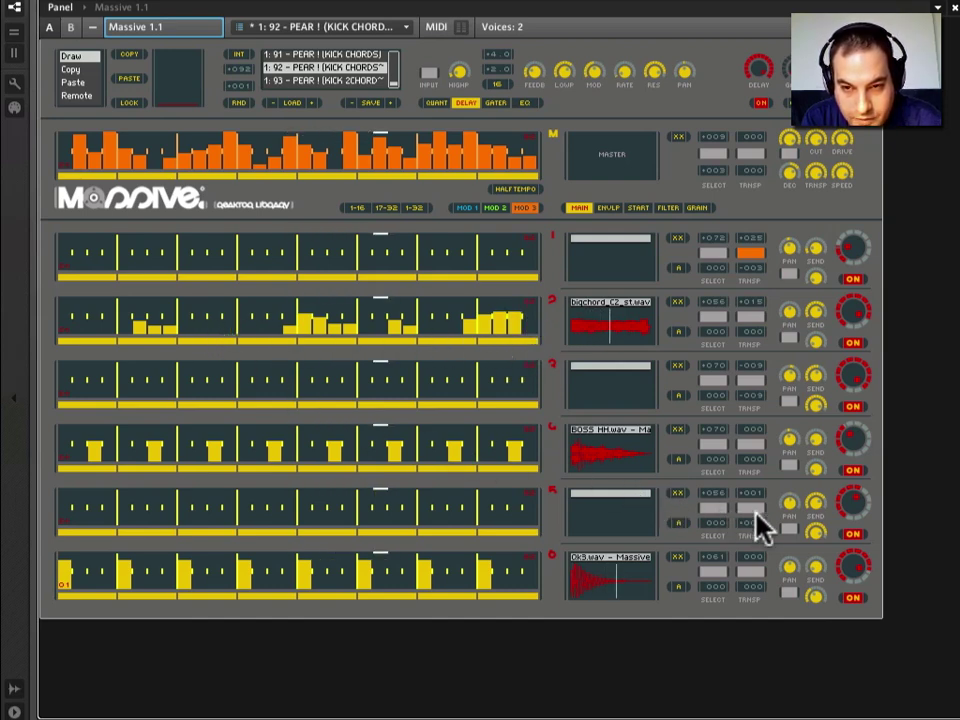
Solo track 4 and draw a run of varied-height hi-hat steps across its lane.
{"action": "left_click", "coordinate": [852, 471]}
{"action": "left_click", "coordinate": [851, 471]}
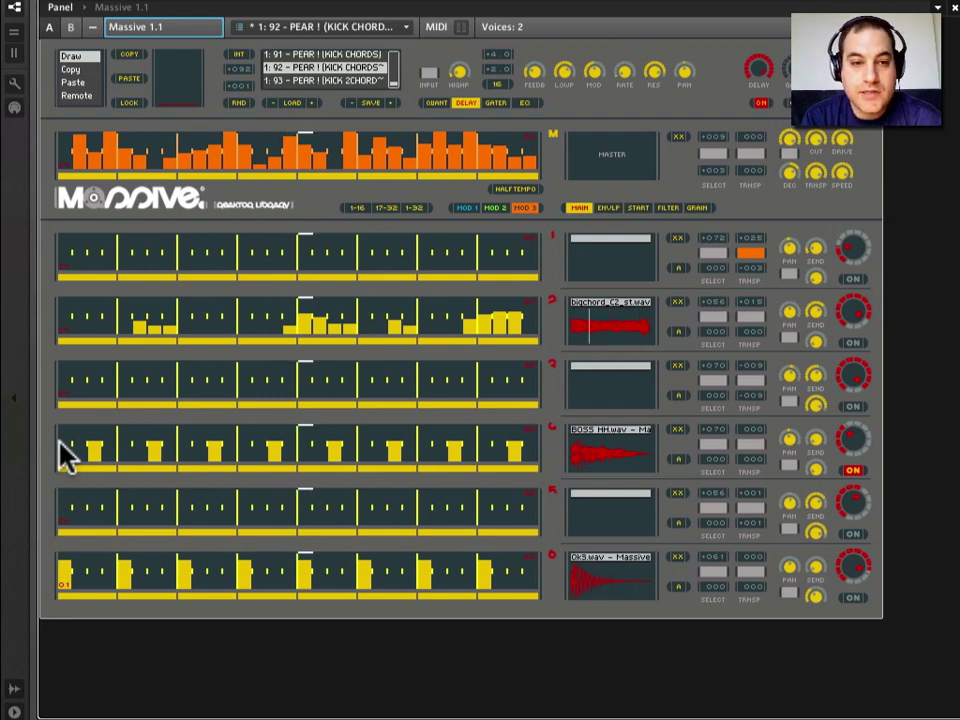
{"action": "mouse_move", "coordinate": [60, 443]}
{"action": "left_mouse_down"}
{"action": "mouse_move", "coordinate": [322, 439]}
{"action": "mouse_move", "coordinate": [378, 427]}
{"action": "mouse_move", "coordinate": [532, 445]}
{"action": "left_mouse_up"}
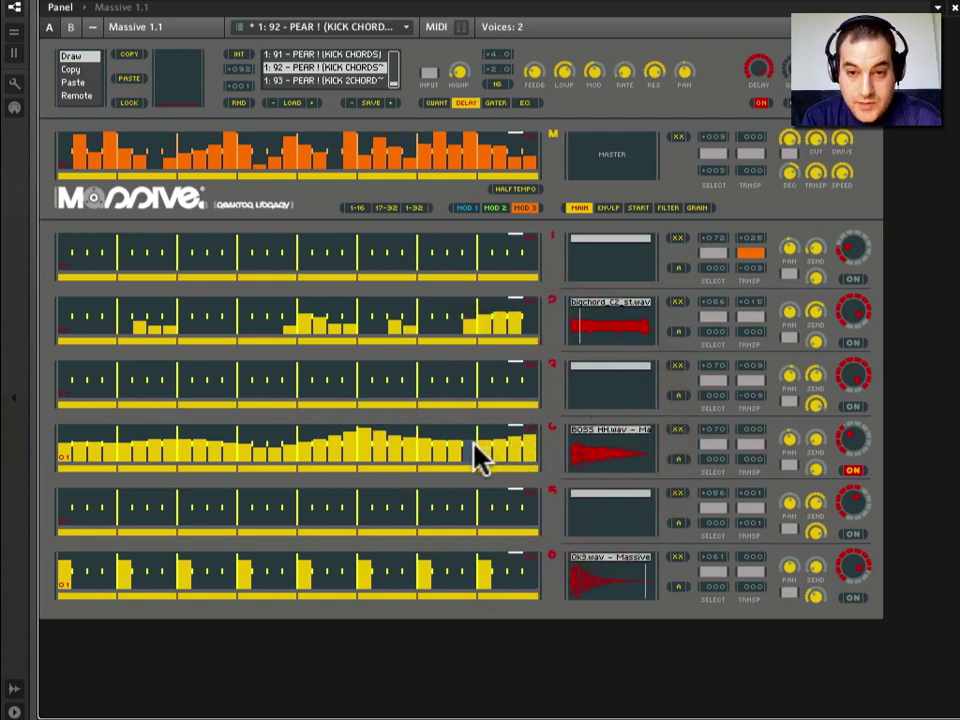
Clear one step near the end and limit track 4's loop to its first half.
{"action": "left_click", "coordinate": [476, 450]}
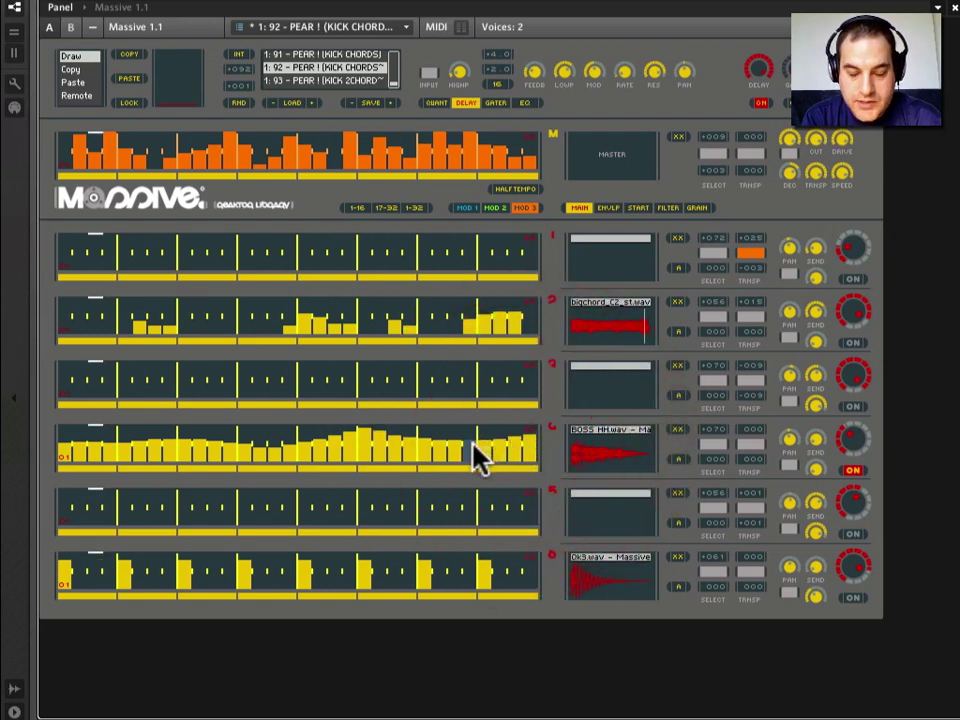
{"action": "left_click", "coordinate": [534, 444]}
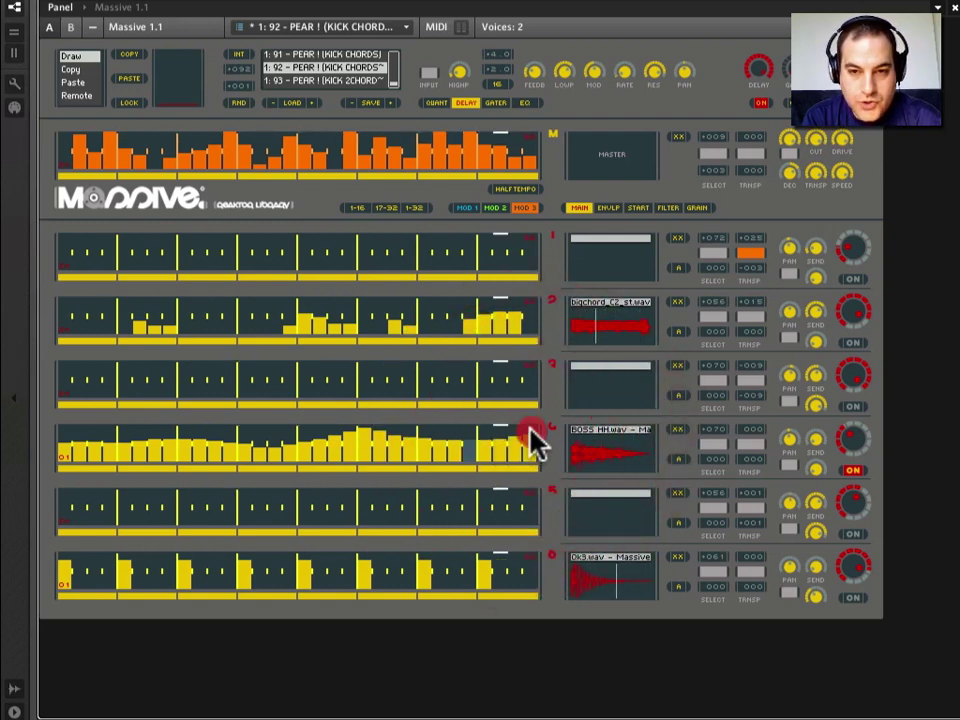
{"action": "mouse_move", "coordinate": [533, 443]}
{"action": "left_mouse_down"}
{"action": "mouse_move", "coordinate": [375, 435]}
{"action": "mouse_move", "coordinate": [315, 443]}
{"action": "mouse_move", "coordinate": [294, 433]}
{"action": "left_mouse_up"}
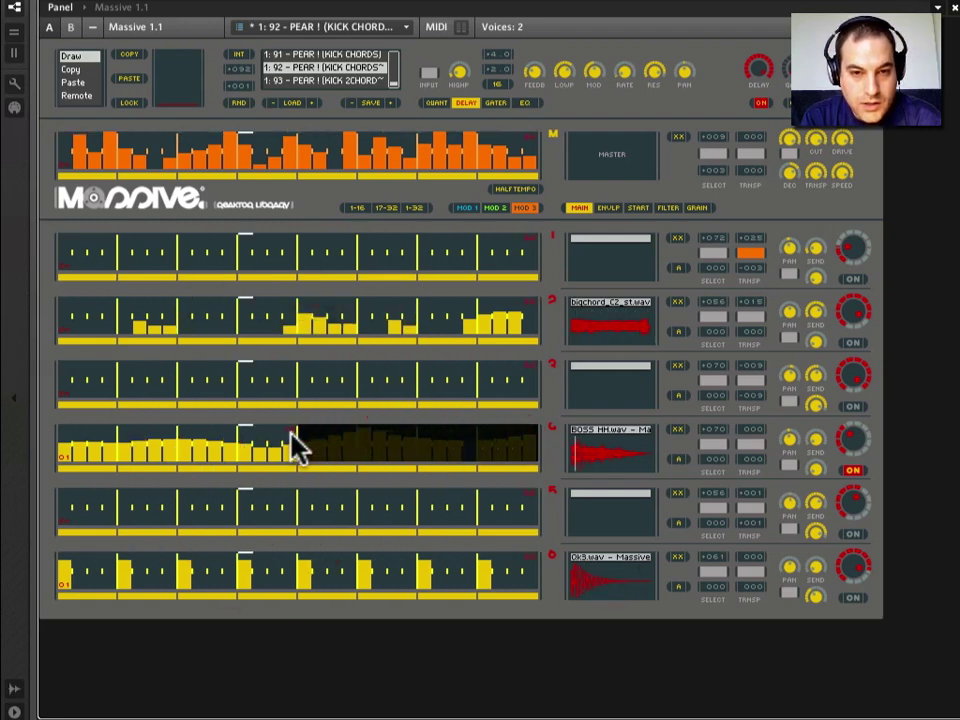
Redraw track 4's active step values and set a short red span under its last active steps.
{"action": "mouse_move", "coordinate": [274, 445]}
{"action": "left_mouse_down"}
{"action": "mouse_move", "coordinate": [247, 440]}
{"action": "mouse_move", "coordinate": [279, 454]}
{"action": "left_mouse_up"}
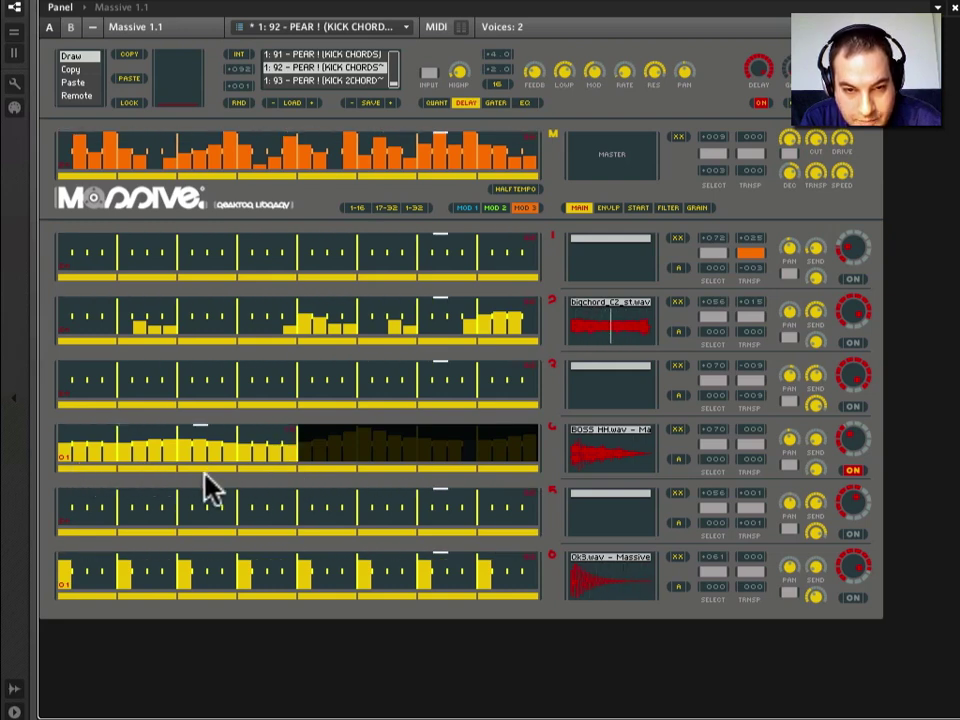
{"action": "left_click", "coordinate": [275, 466]}
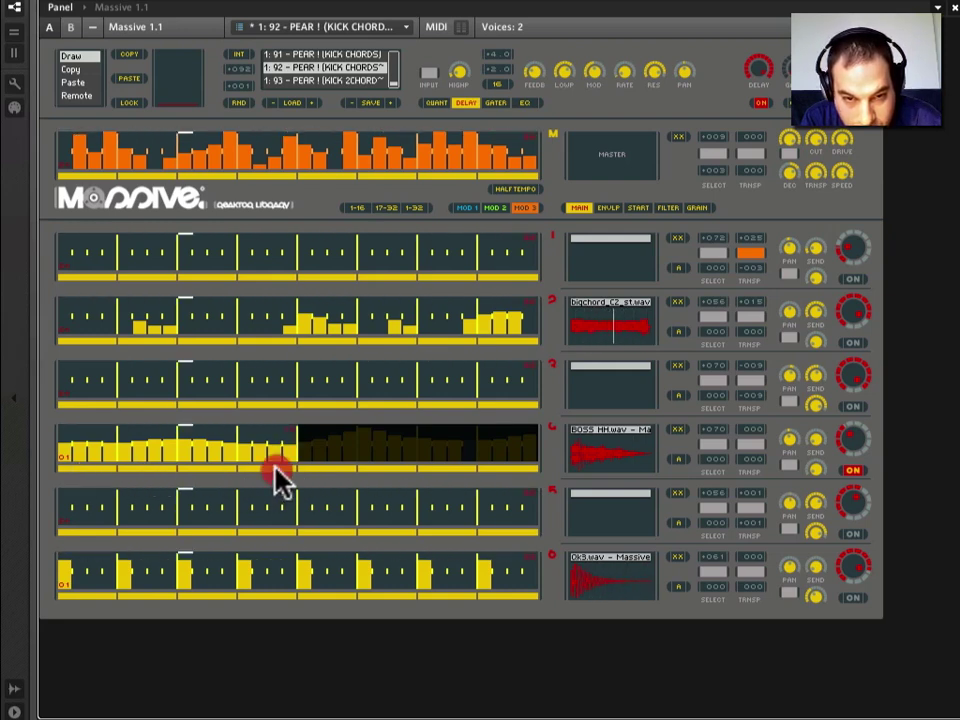
{"action": "left_click", "coordinate": [255, 469]}
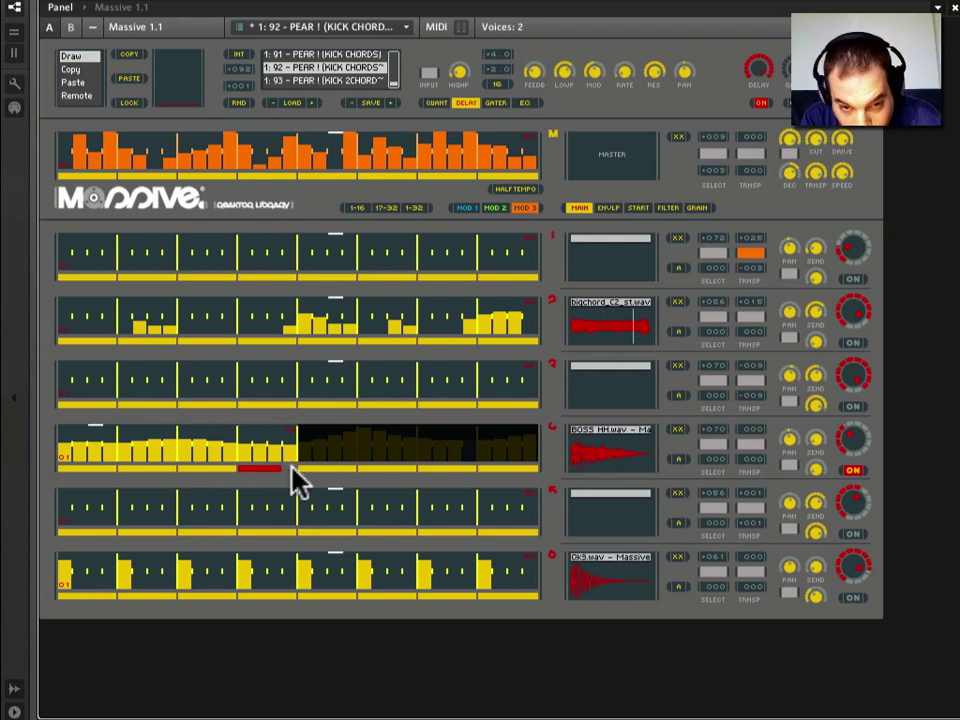
{"action": "left_click_drag", "start_coordinate": [291, 469], "coordinate": [257, 460]}
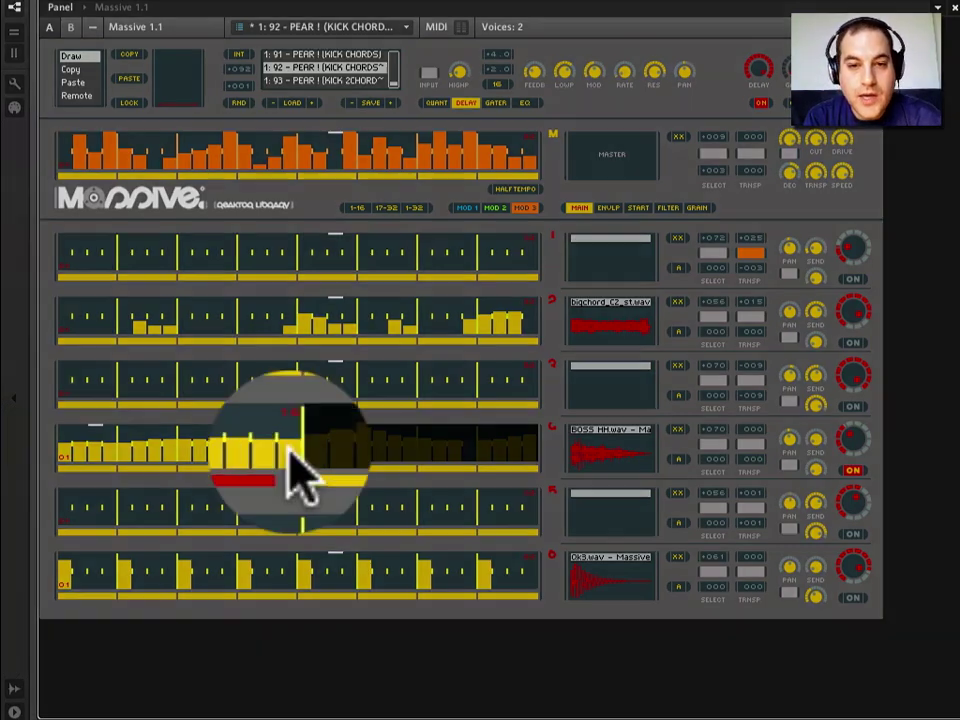
Tweak a middle step of track 4, shift its active range right, then back to the left half.
{"action": "left_click", "coordinate": [289, 462]}
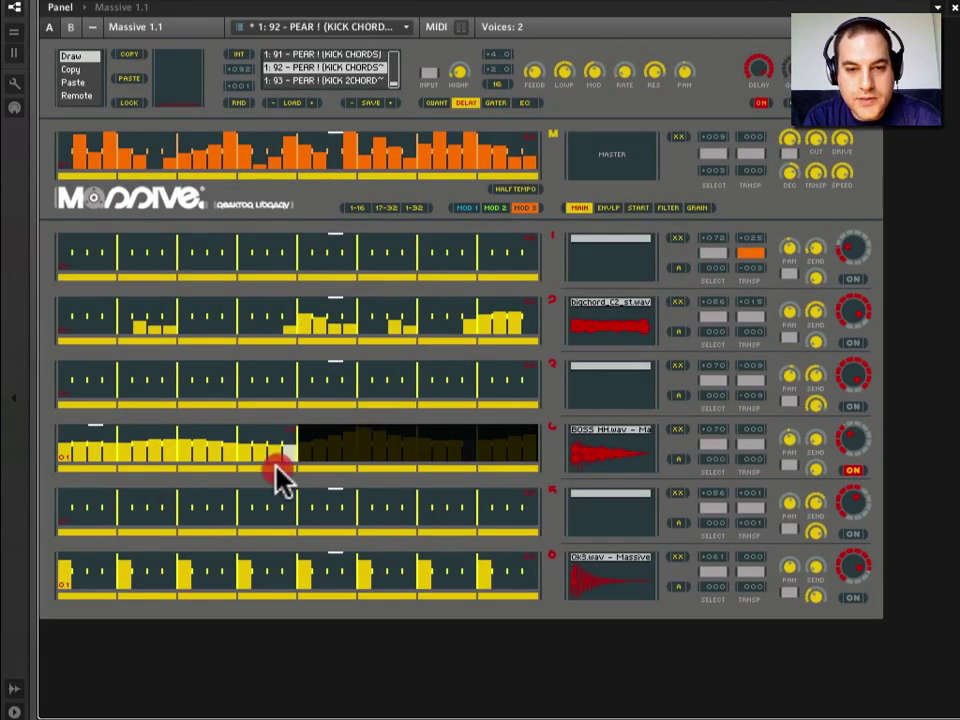
{"action": "left_click", "coordinate": [281, 474]}
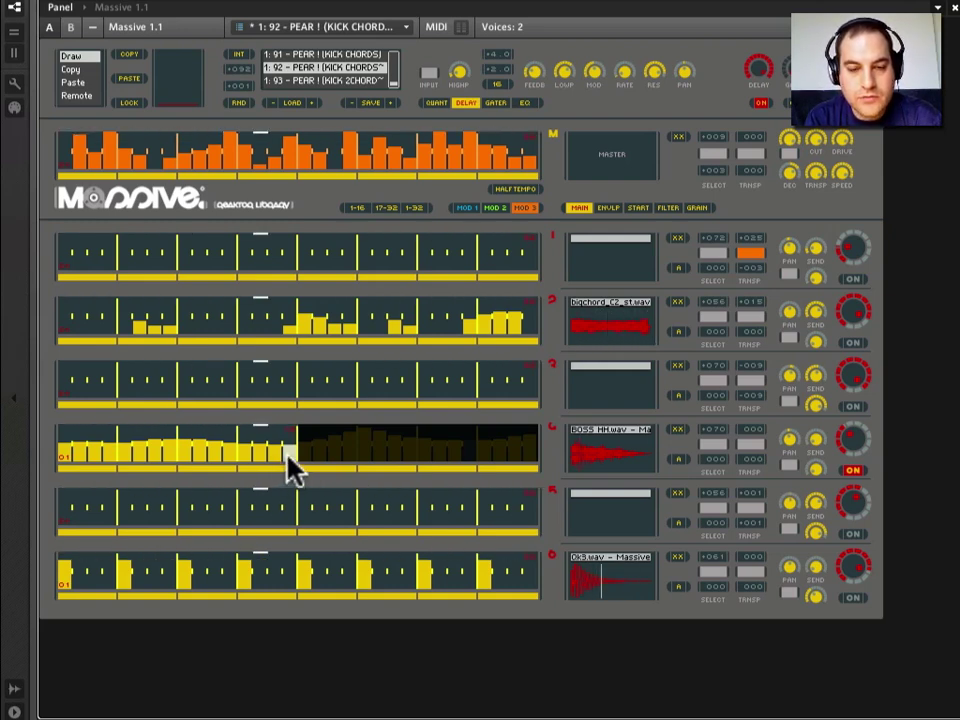
{"action": "left_click", "coordinate": [288, 462]}
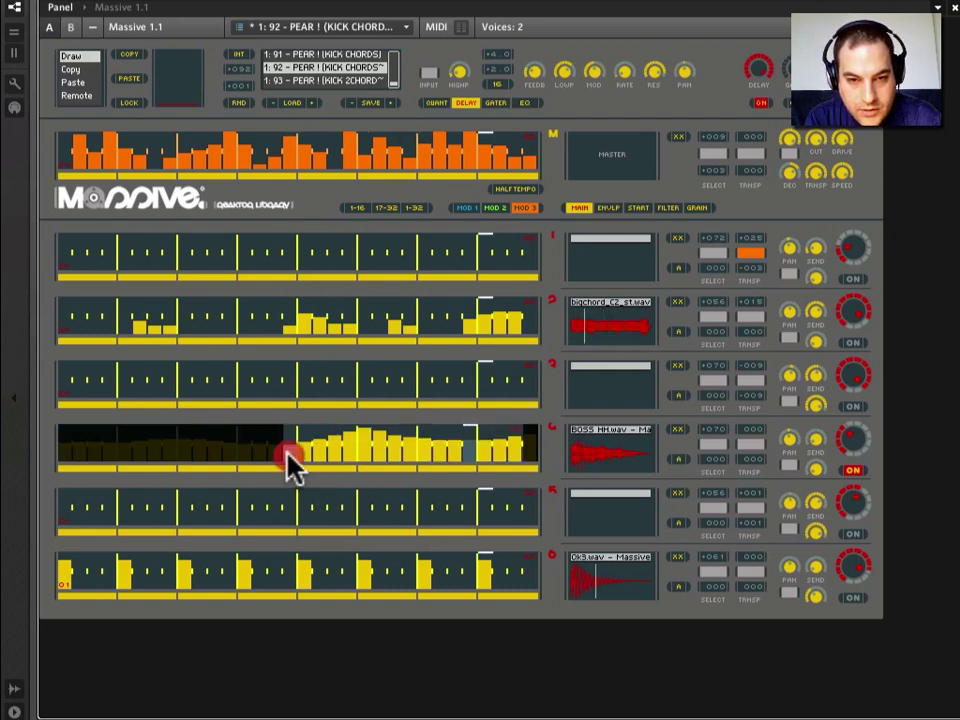
{"action": "left_click", "coordinate": [268, 458]}
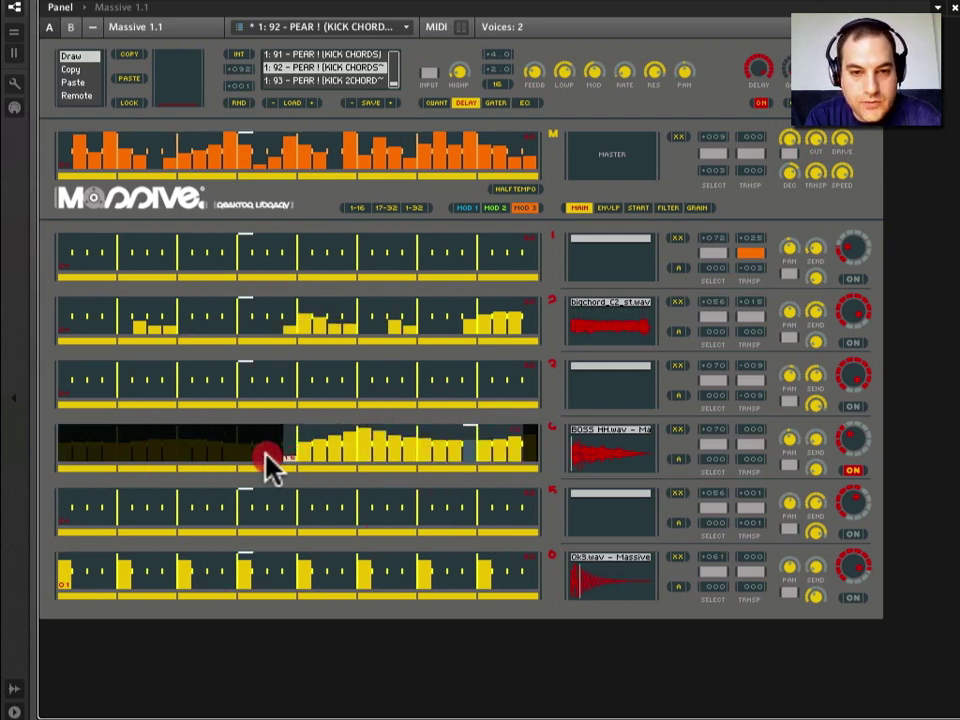
{"action": "left_click_drag", "start_coordinate": [287, 467], "coordinate": [58, 462]}
{"action": "left_click", "coordinate": [266, 455]}
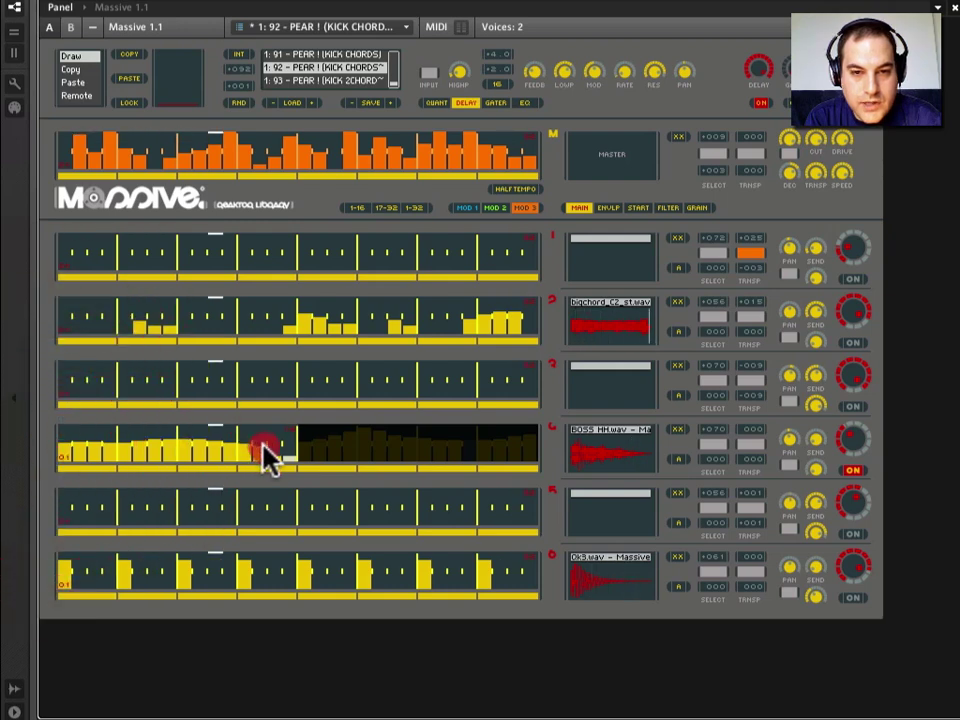
Redraw track 4's middle step values and draw a short red range beneath them.
{"action": "mouse_move", "coordinate": [275, 450]}
{"action": "left_mouse_down"}
{"action": "mouse_move", "coordinate": [285, 460]}
{"action": "mouse_move", "coordinate": [288, 440]}
{"action": "left_mouse_up"}
{"action": "left_click", "coordinate": [288, 458]}
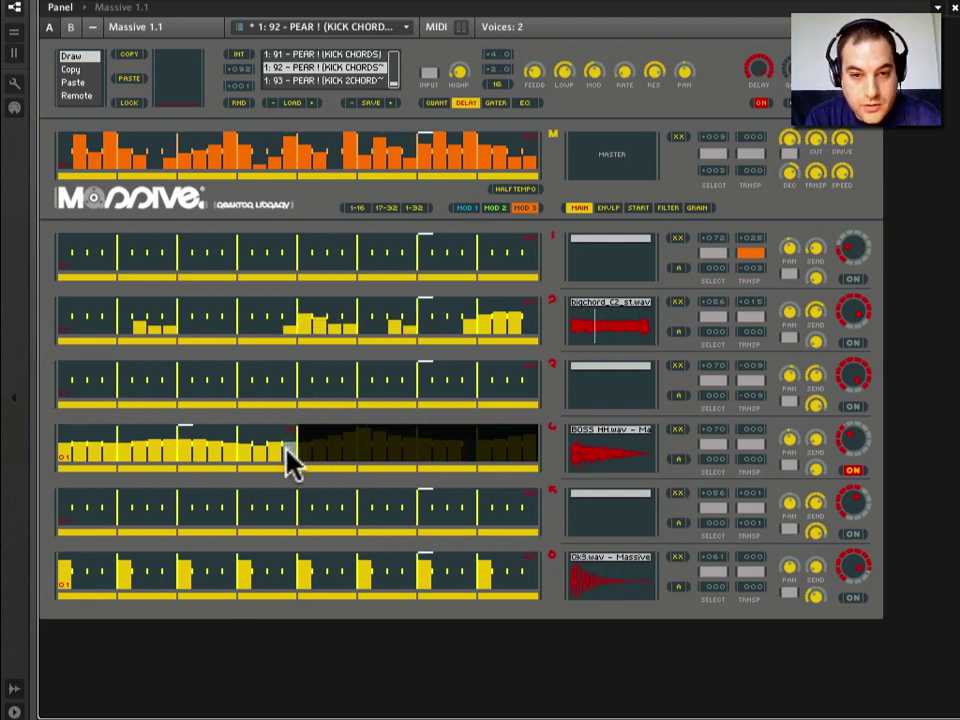
{"action": "left_click", "coordinate": [288, 458]}
{"action": "left_click_drag", "start_coordinate": [288, 458], "coordinate": [289, 424]}
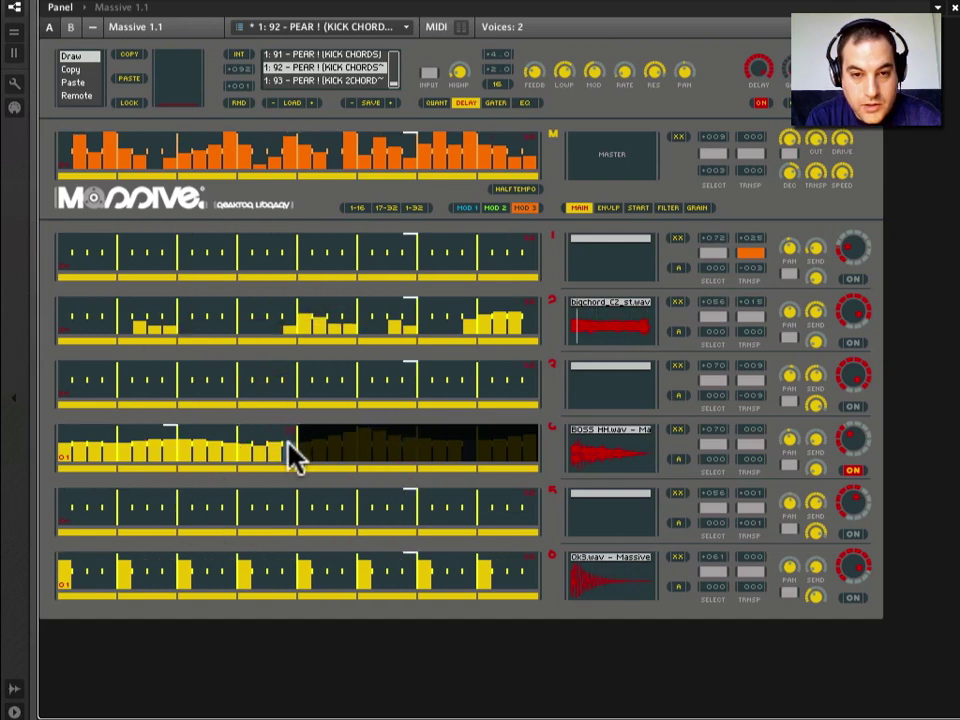
{"action": "left_click", "coordinate": [288, 447]}
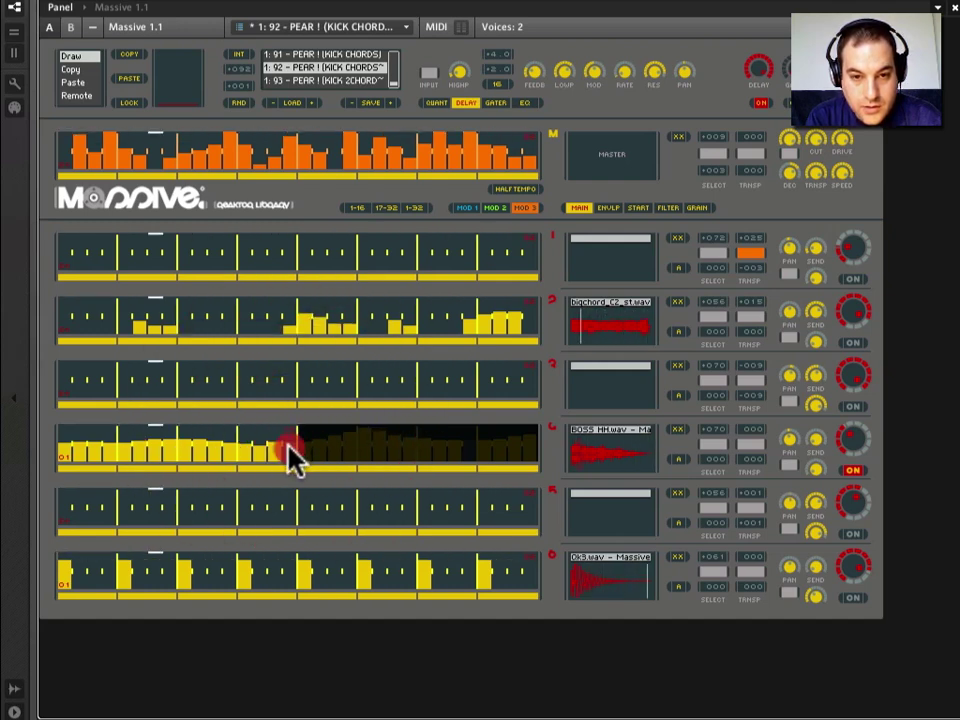
{"action": "left_click_drag", "start_coordinate": [288, 447], "coordinate": [288, 450]}
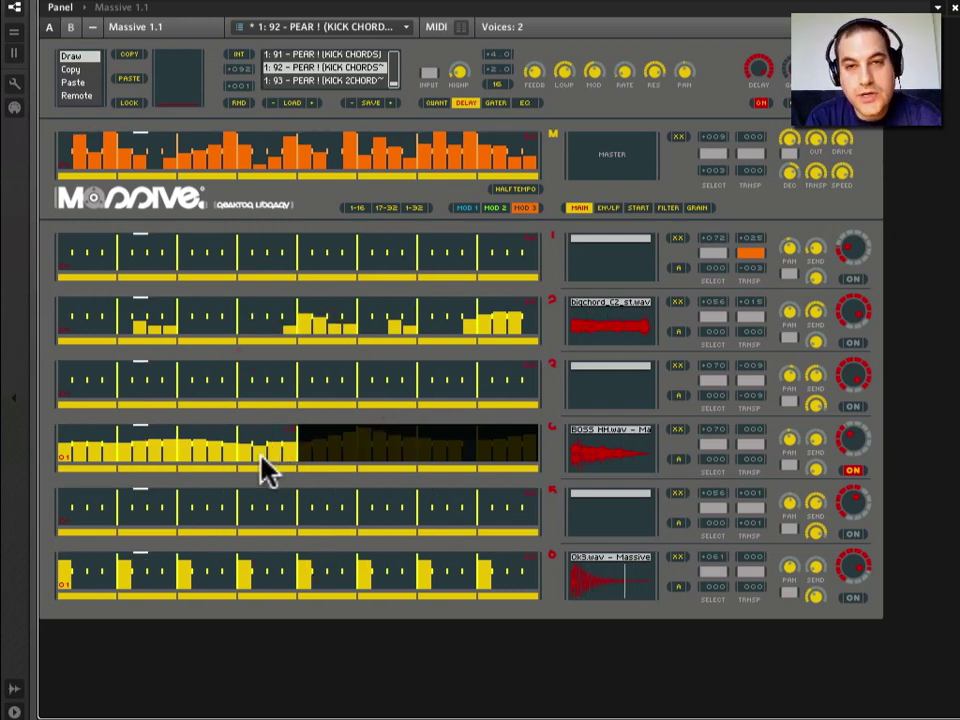
{"action": "mouse_move", "coordinate": [270, 470]}
{"action": "left_mouse_down"}
{"action": "mouse_move", "coordinate": [240, 471]}
{"action": "mouse_move", "coordinate": [285, 455]}
{"action": "left_mouse_up"}
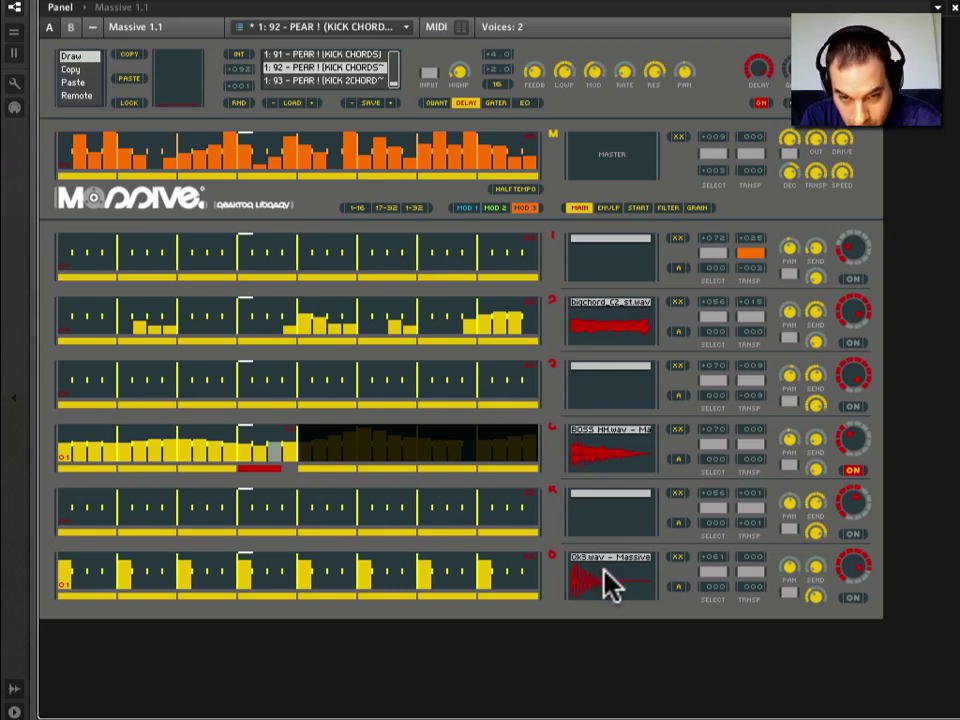
Switch track 6 on and open the Map Editor showing Massive Map 6.map.
{"action": "left_click", "coordinate": [854, 600]}
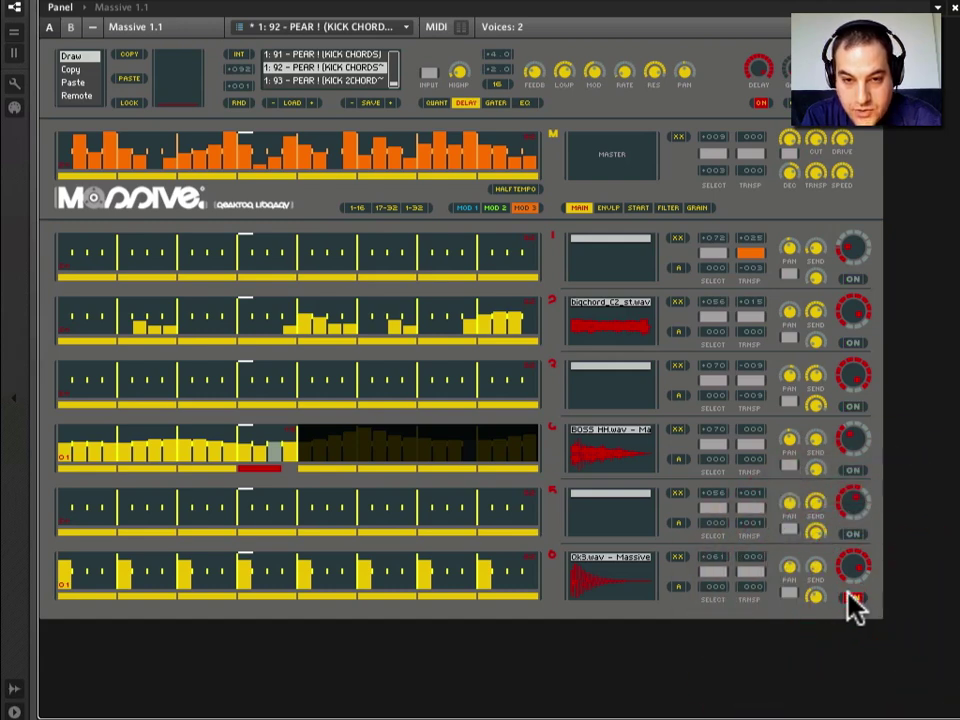
{"action": "right_click", "coordinate": [600, 584]}
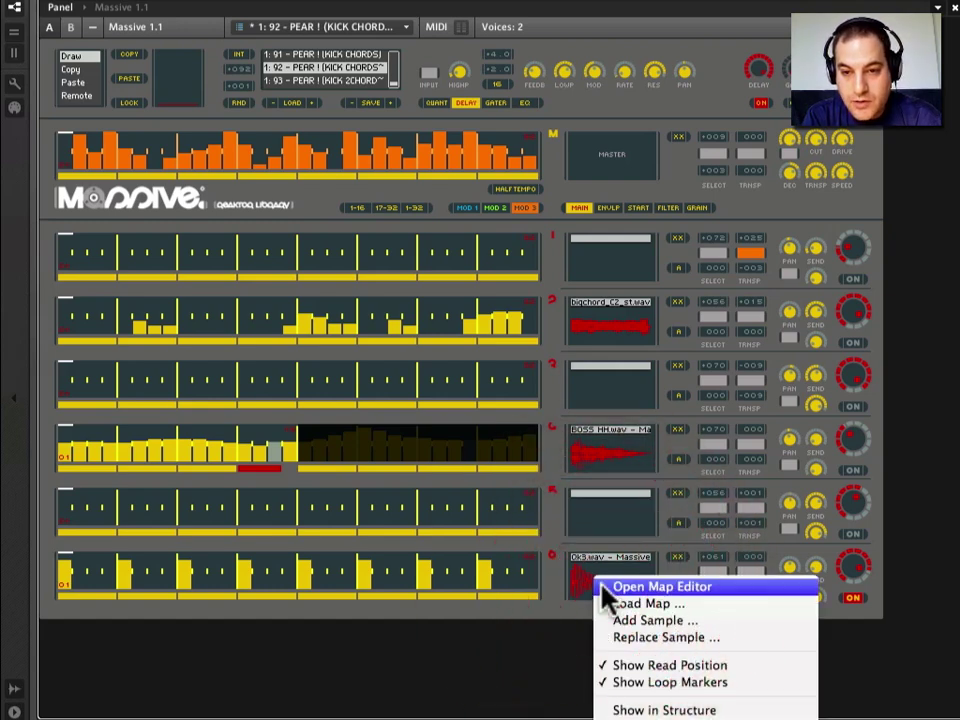
{"action": "left_click", "coordinate": [558, 563]}
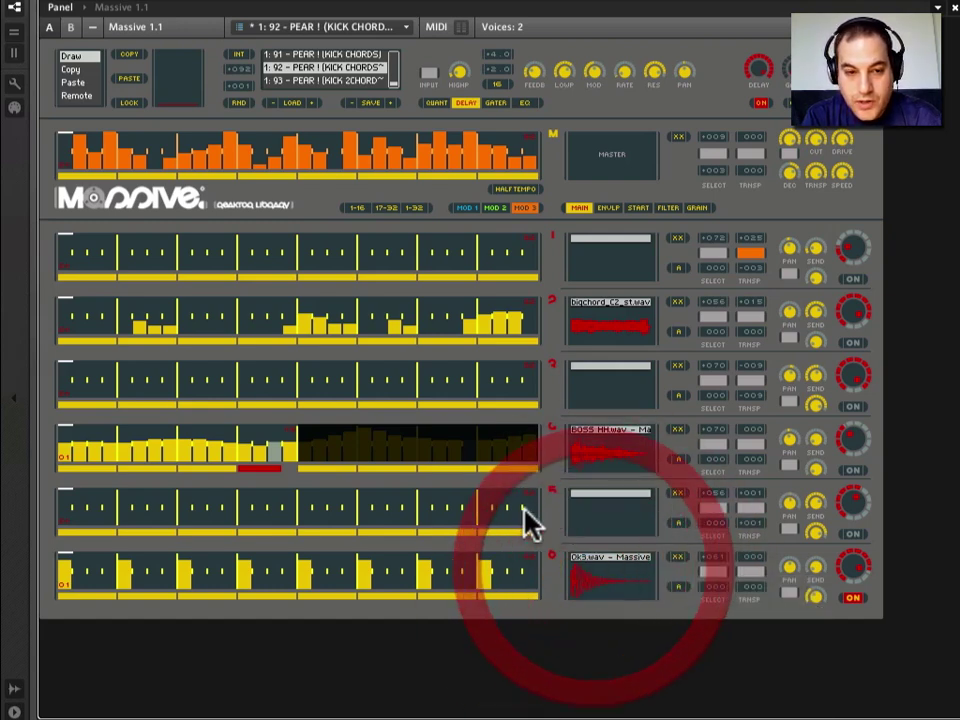
{"action": "left_click", "coordinate": [14, 690]}
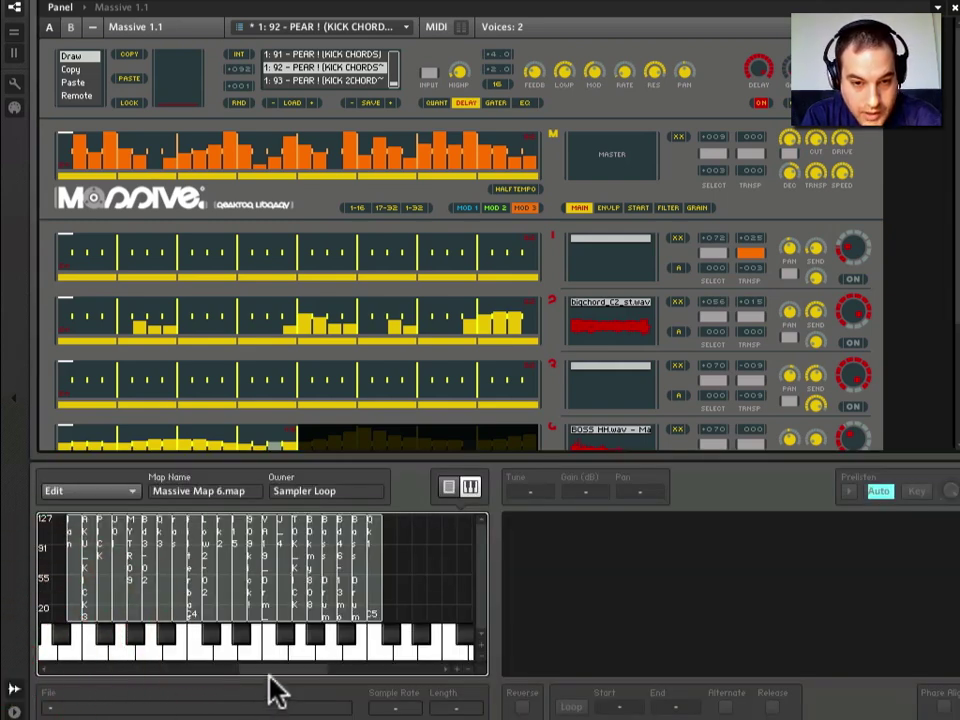
{"action": "left_click_drag", "start_coordinate": [275, 683], "coordinate": [264, 677]}
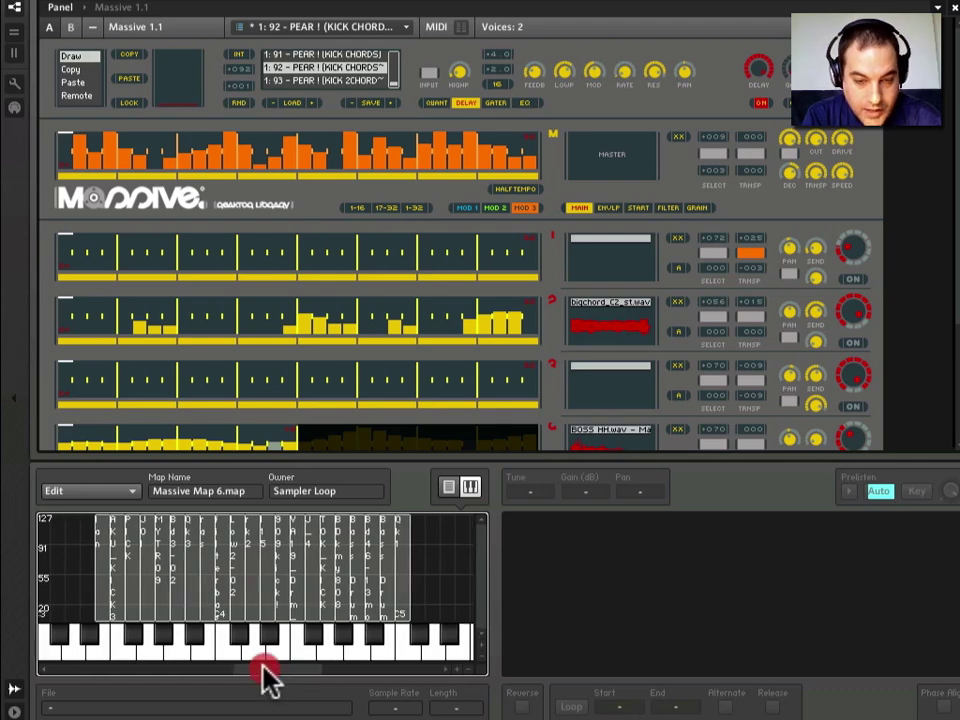
{"action": "left_click", "coordinate": [443, 484]}
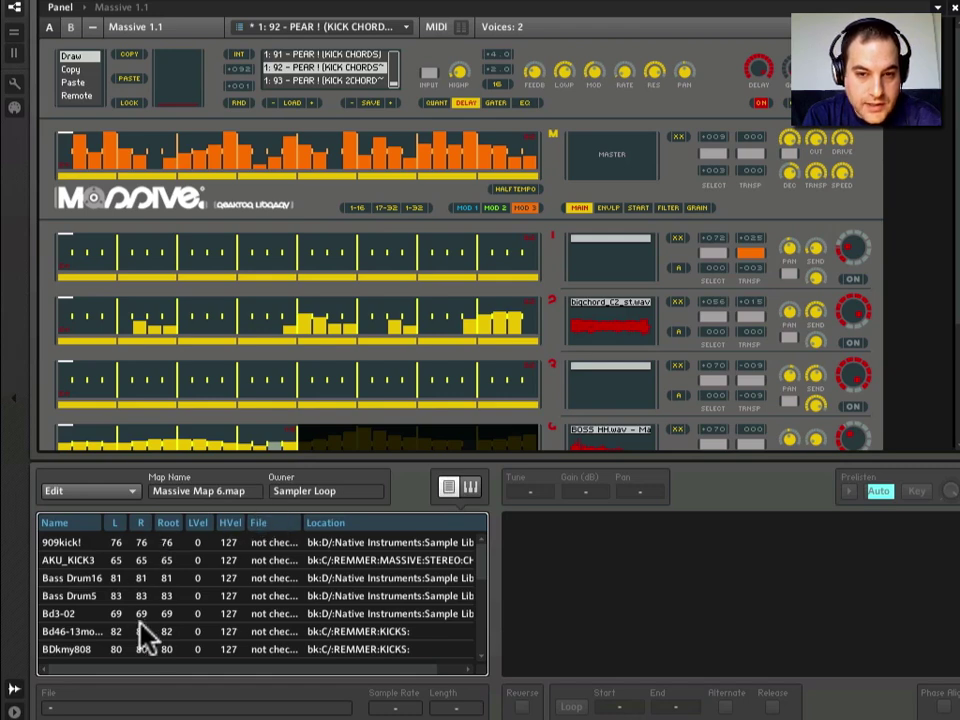
{"action": "left_click", "coordinate": [471, 488]}
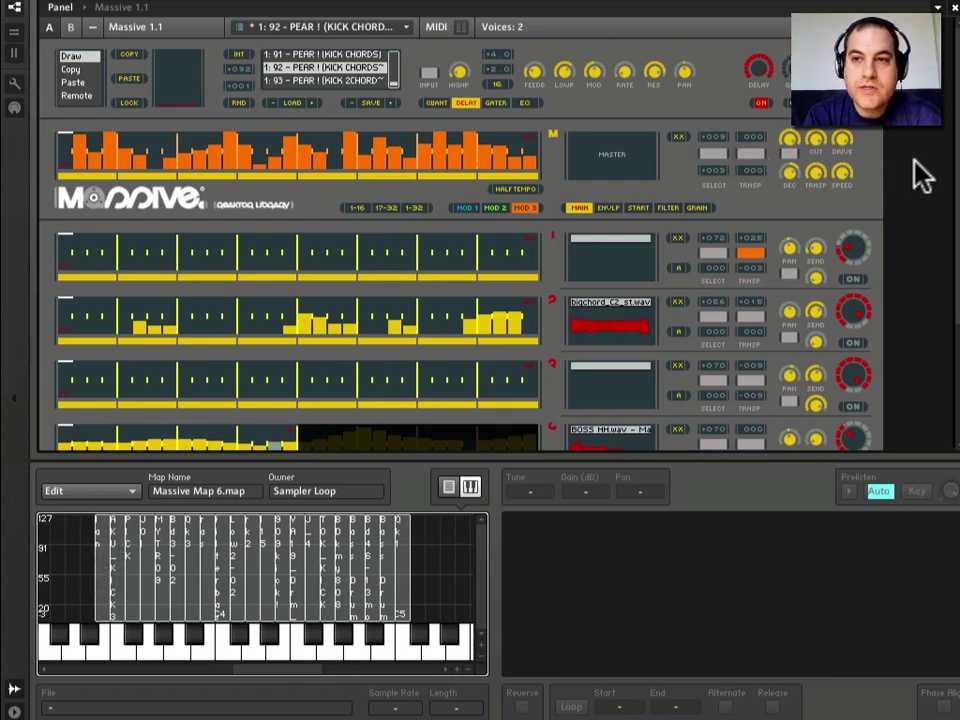
Audition several kick zones in the map, ending on ras.wav.
{"action": "scroll", "coordinate": [460, 250], "scroll_direction": "down", "scroll_amount": 4}
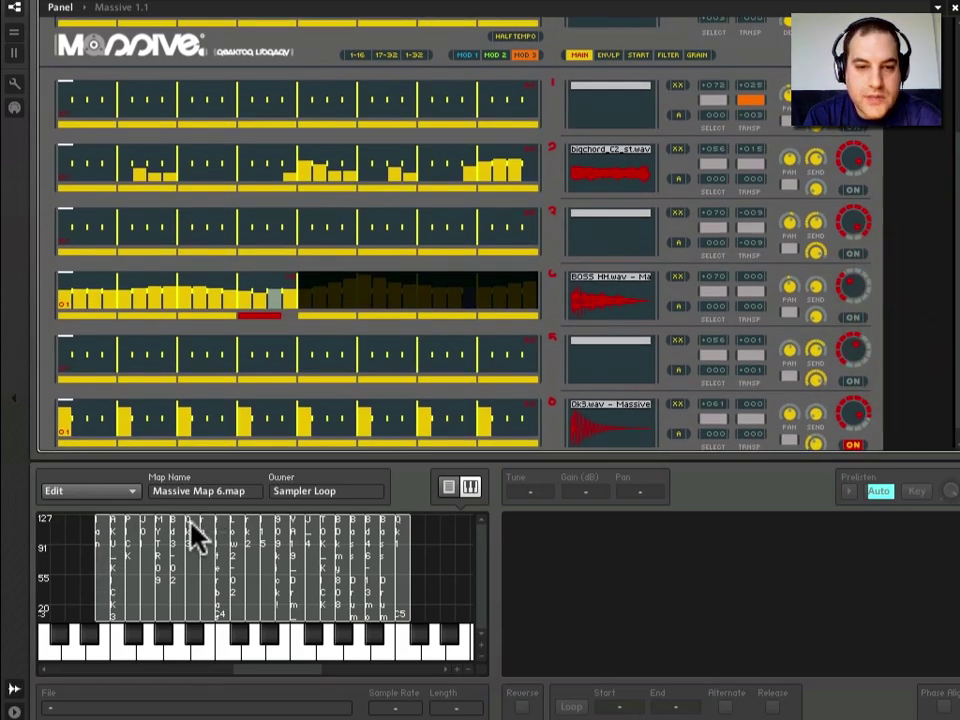
{"action": "left_click", "coordinate": [140, 594]}
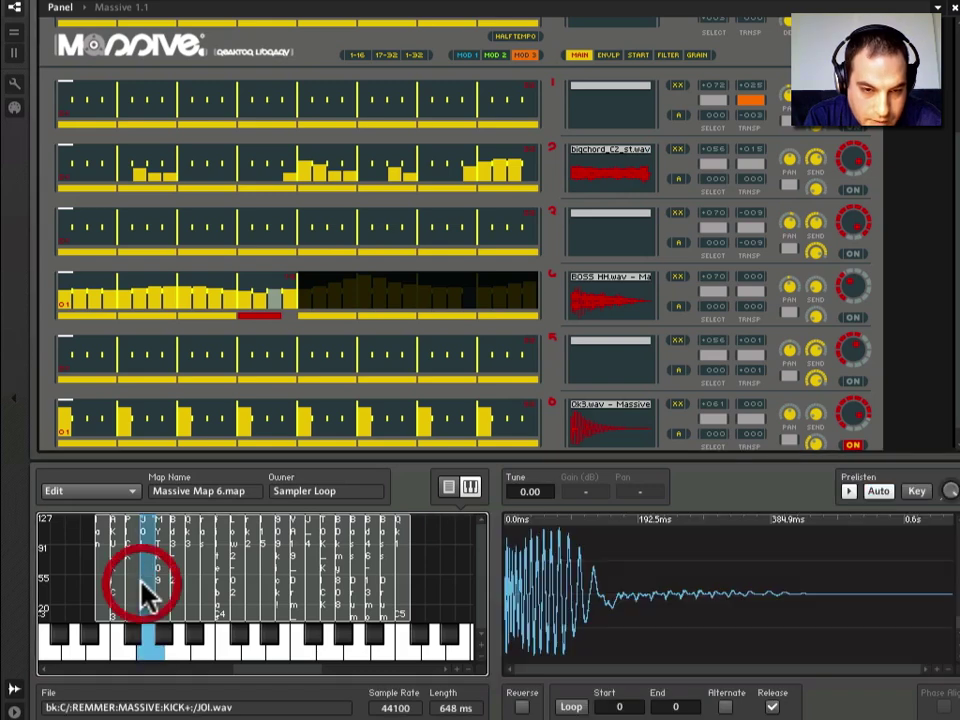
{"action": "left_click", "coordinate": [193, 589]}
{"action": "left_click", "coordinate": [279, 590]}
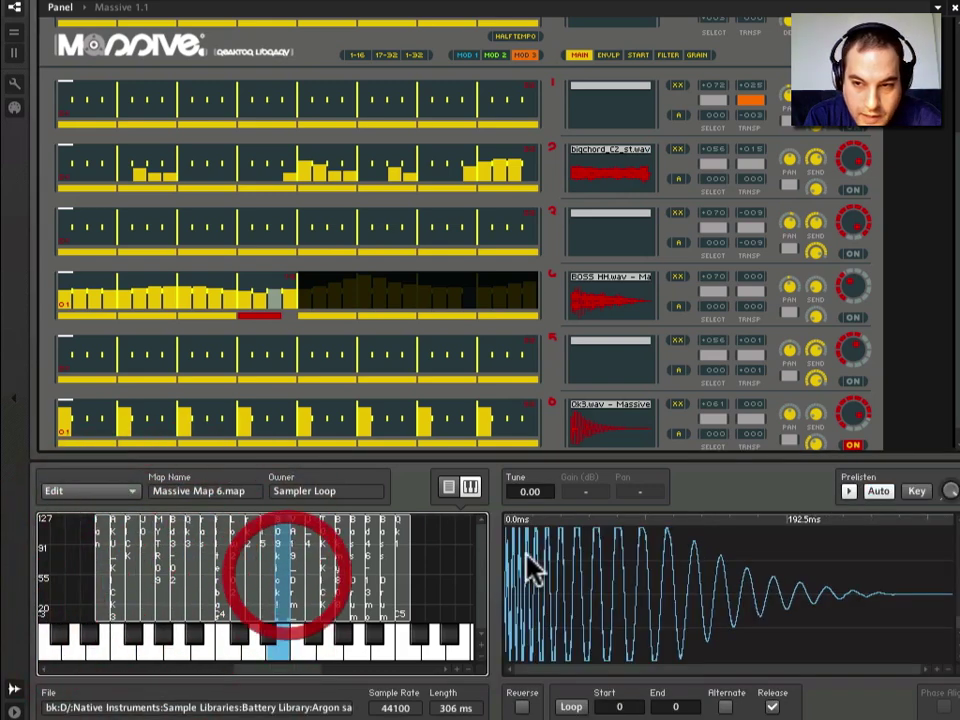
{"action": "left_click", "coordinate": [207, 592]}
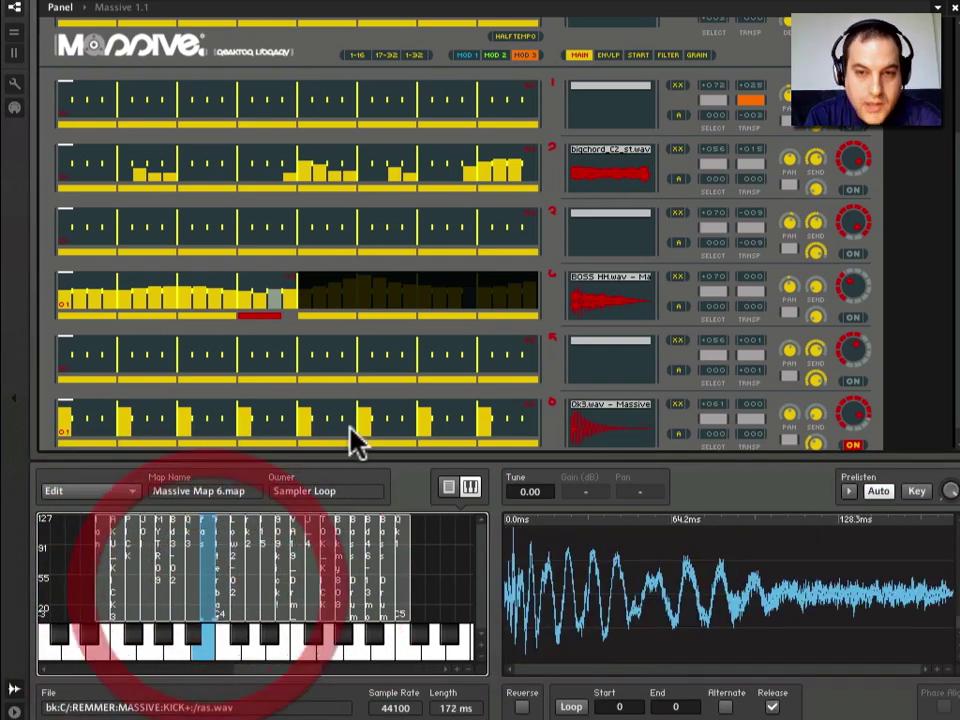
Switch track 6 off and step left through the kick zones to AKU_KICK3.wav.
{"action": "left_click", "coordinate": [849, 436]}
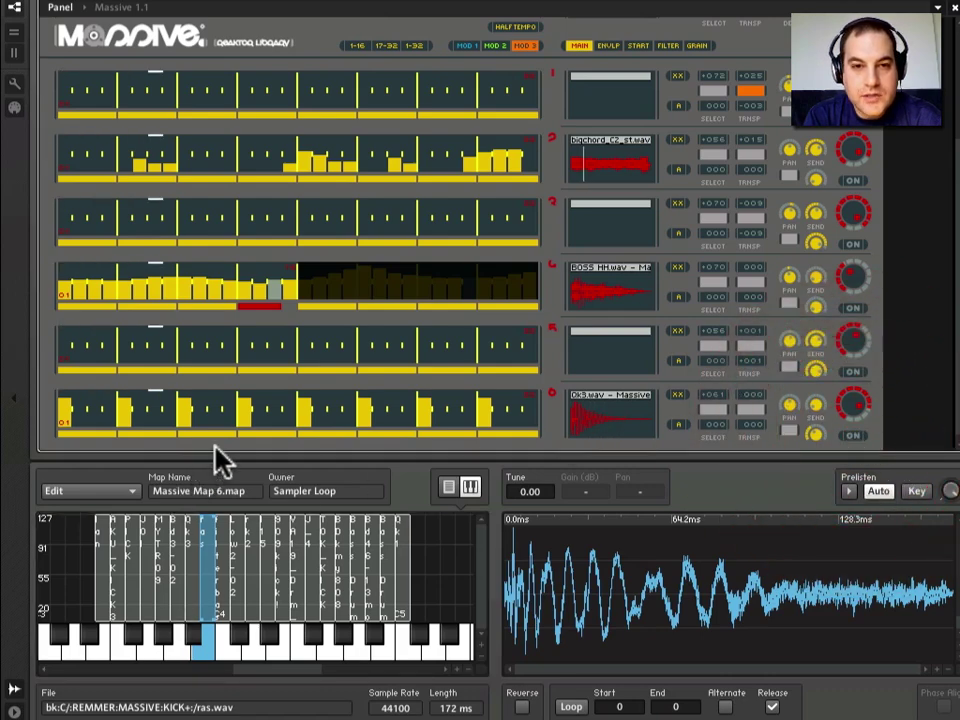
{"action": "left_click", "coordinate": [189, 570]}
{"action": "left_click", "coordinate": [168, 582]}
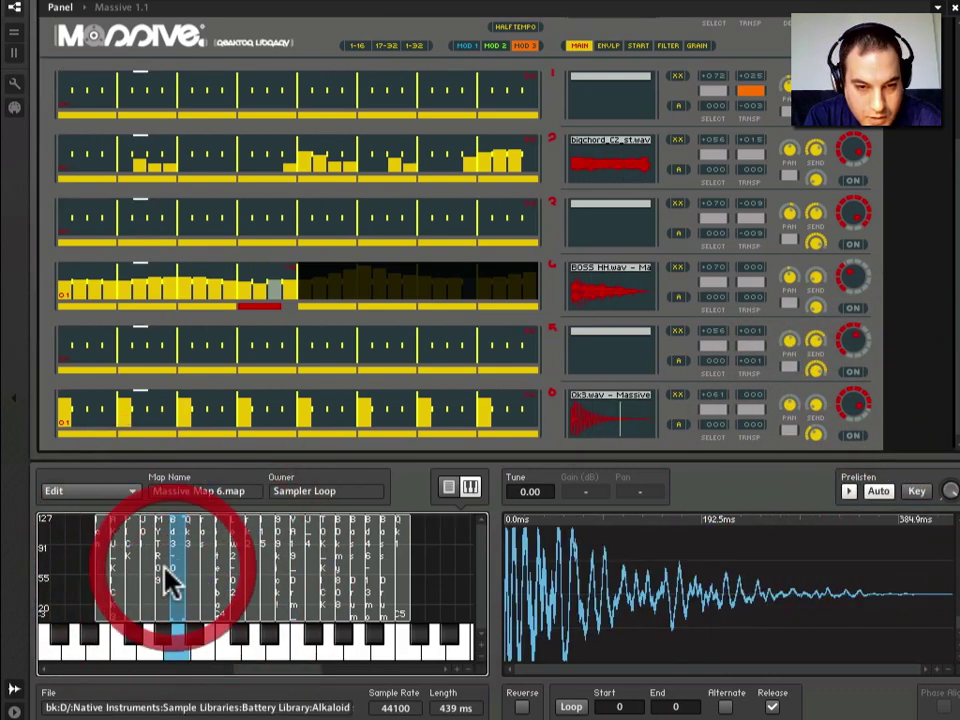
{"action": "left_click", "coordinate": [160, 576]}
{"action": "left_click", "coordinate": [142, 582]}
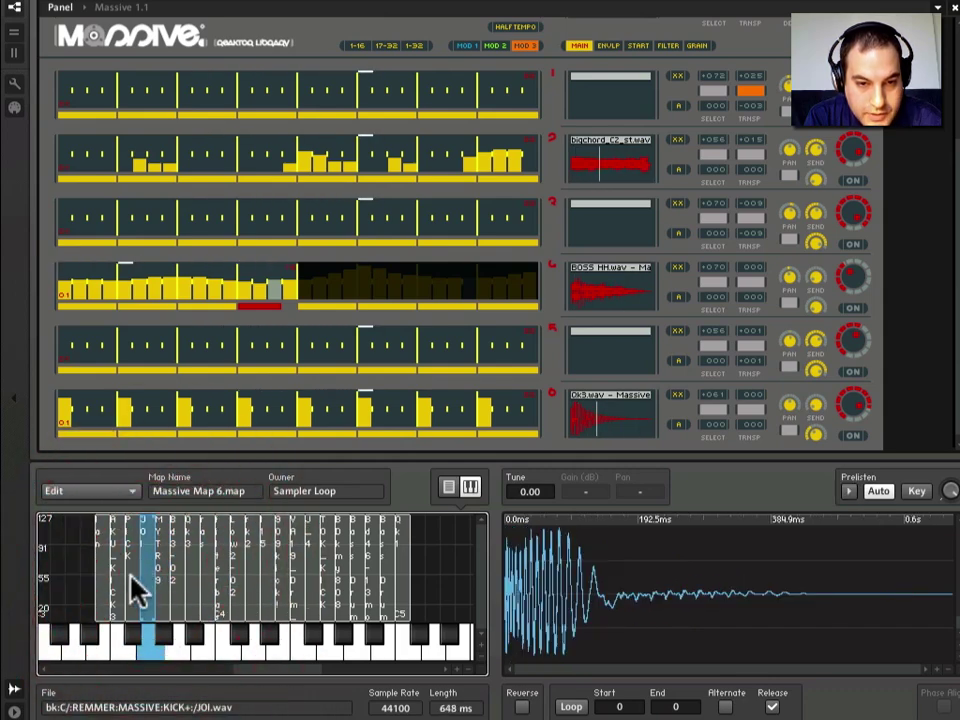
{"action": "left_click", "coordinate": [127, 584]}
{"action": "left_click", "coordinate": [116, 582]}
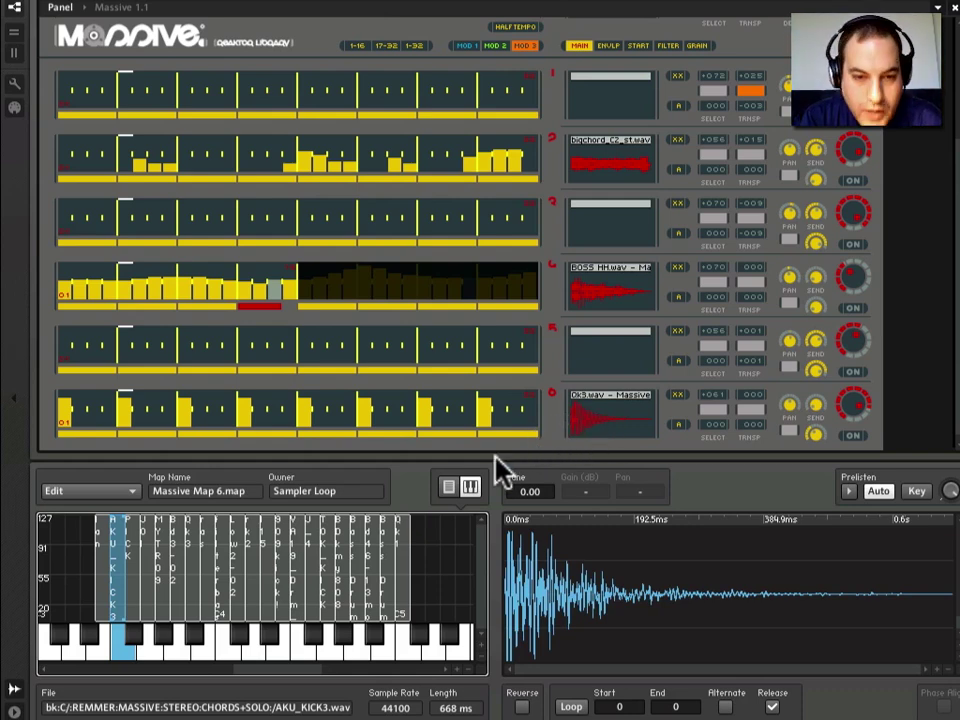
Select the Qk3.wav zone, compare it with Alkaloid, and settle on Qk3.wav.
{"action": "left_click", "coordinate": [195, 580]}
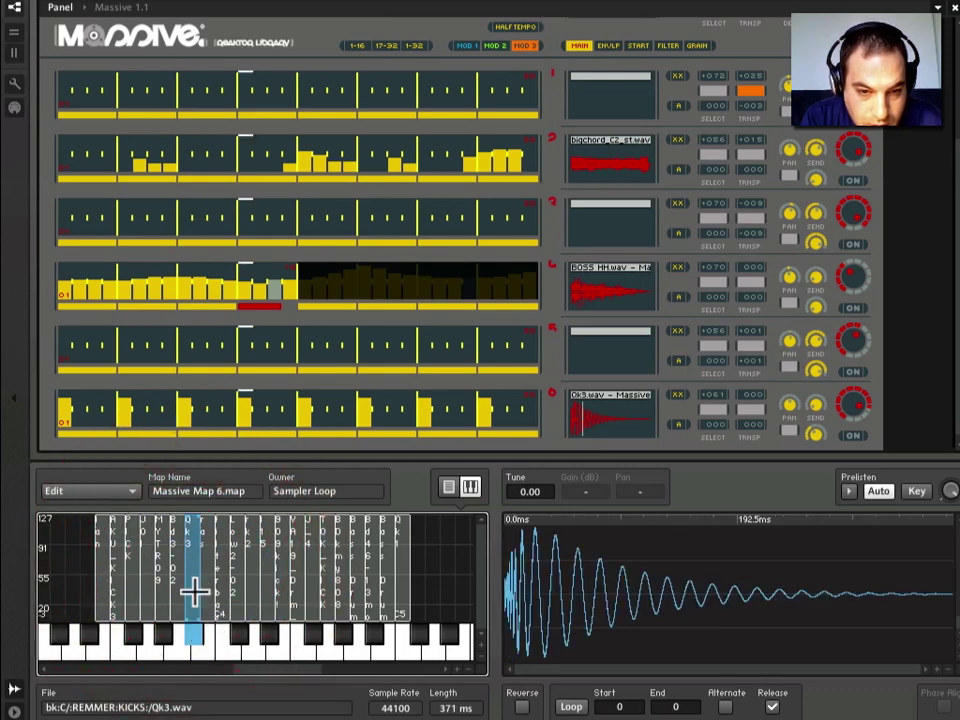
{"action": "left_click", "coordinate": [193, 600]}
{"action": "left_click", "coordinate": [177, 560]}
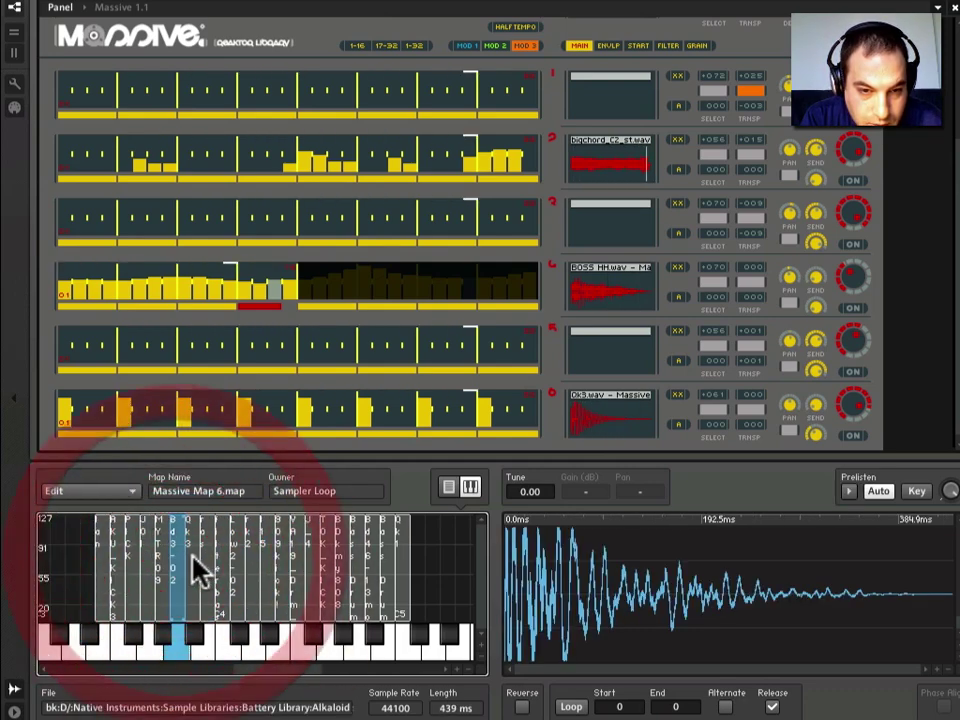
{"action": "left_click", "coordinate": [193, 560]}
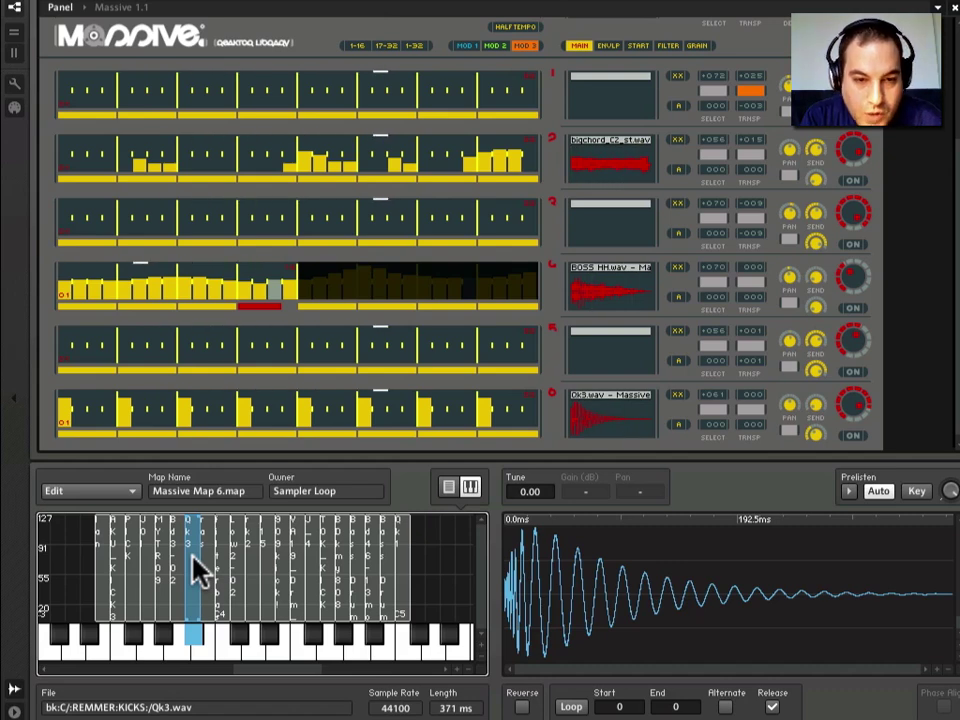
Use Edit > Replace to swap Qk3.wav for FHP_BASS DRUM4.WAV from the BASSDRUMS folder.
{"action": "left_click", "coordinate": [99, 494]}
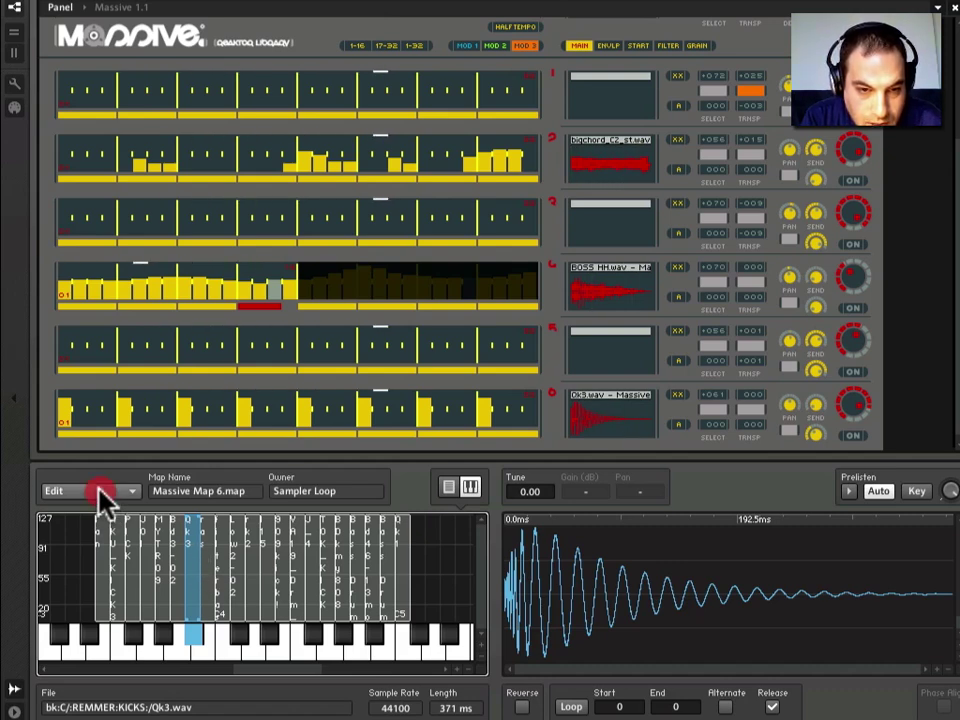
{"action": "left_click", "coordinate": [101, 499]}
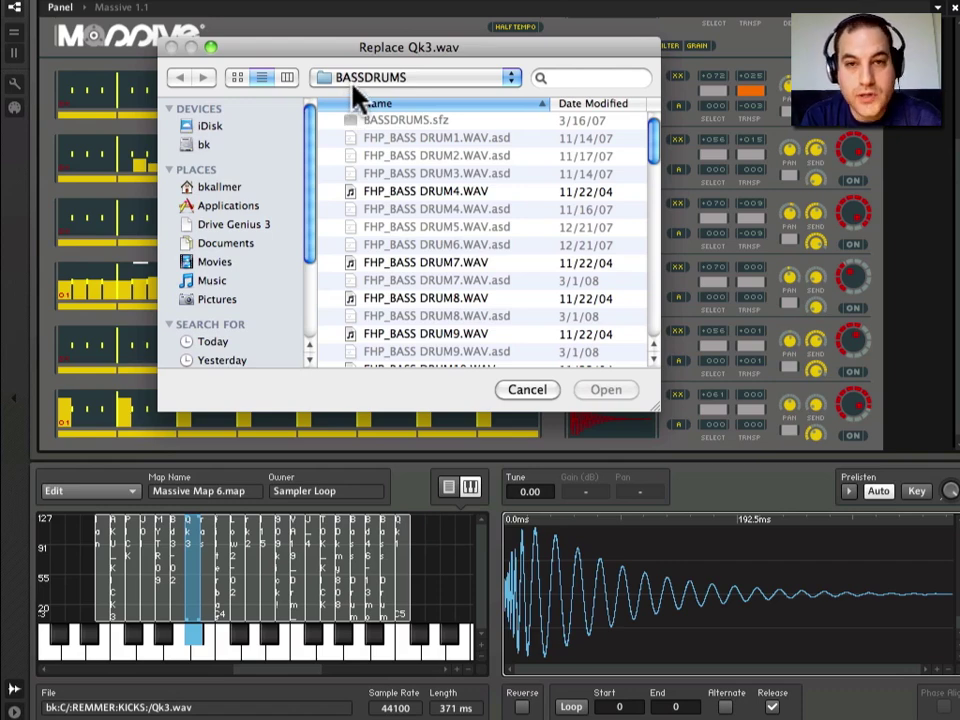
{"action": "left_click", "coordinate": [428, 192]}
{"action": "left_click", "coordinate": [455, 196]}
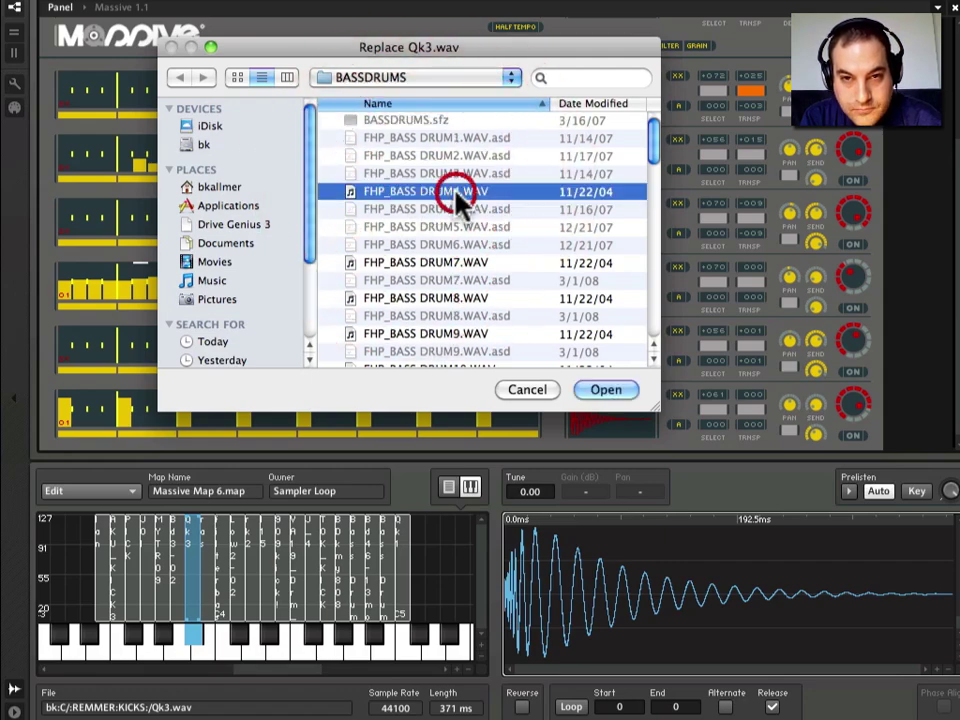
{"action": "left_click", "coordinate": [612, 390]}
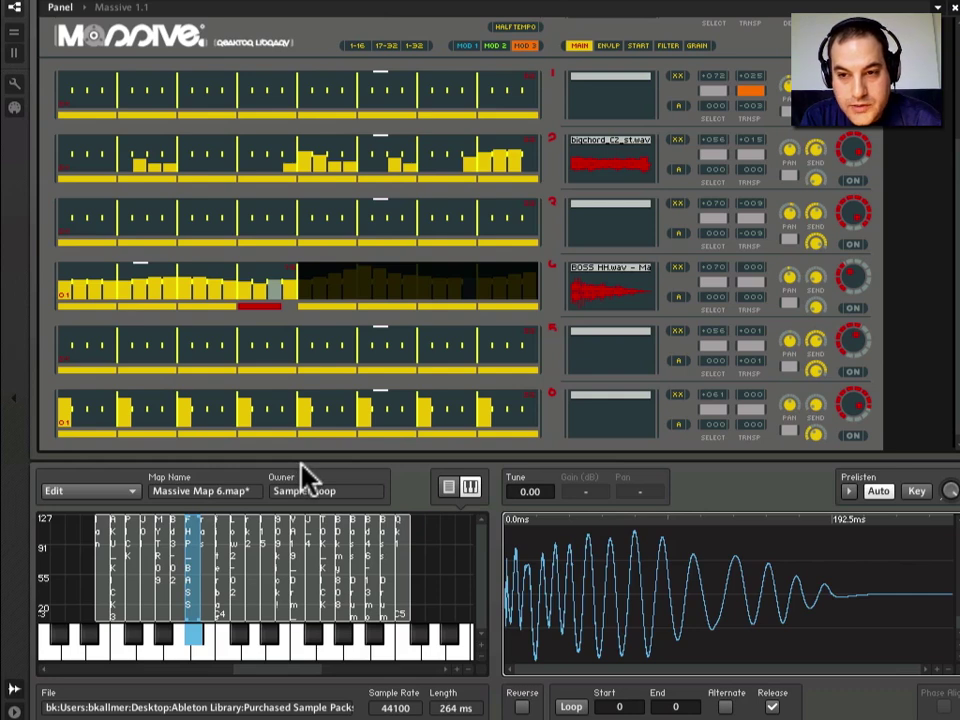
Turn track 6 back on so its hits trigger the new FHP_BASS DRUM4.WAV kick.
{"action": "left_click", "coordinate": [854, 437]}
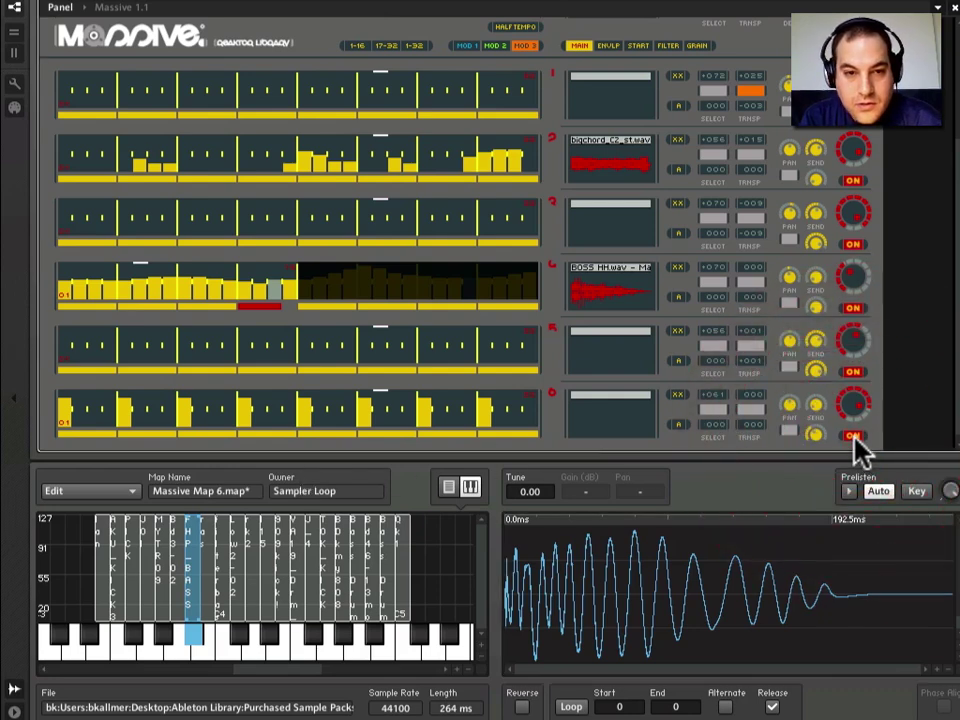